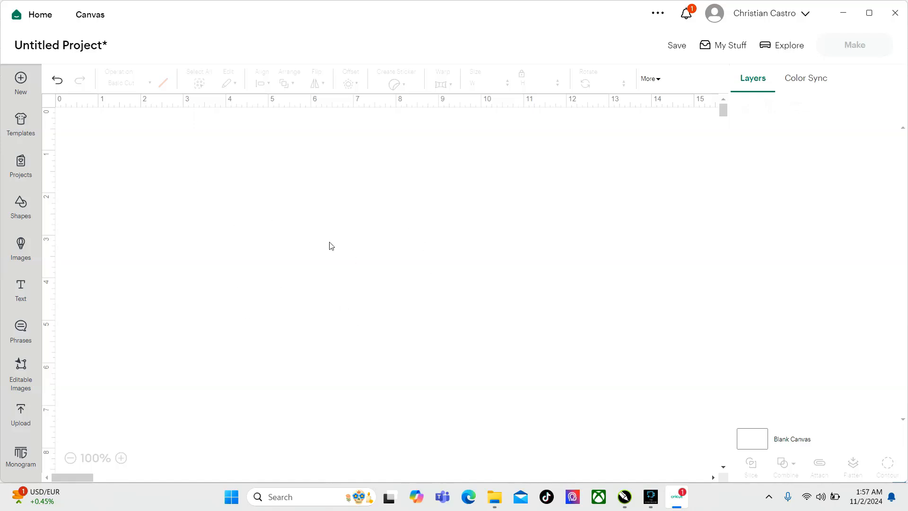
Switch to CorelDRAW and examine the blackletter R artwork up close.
left_click(623, 495)
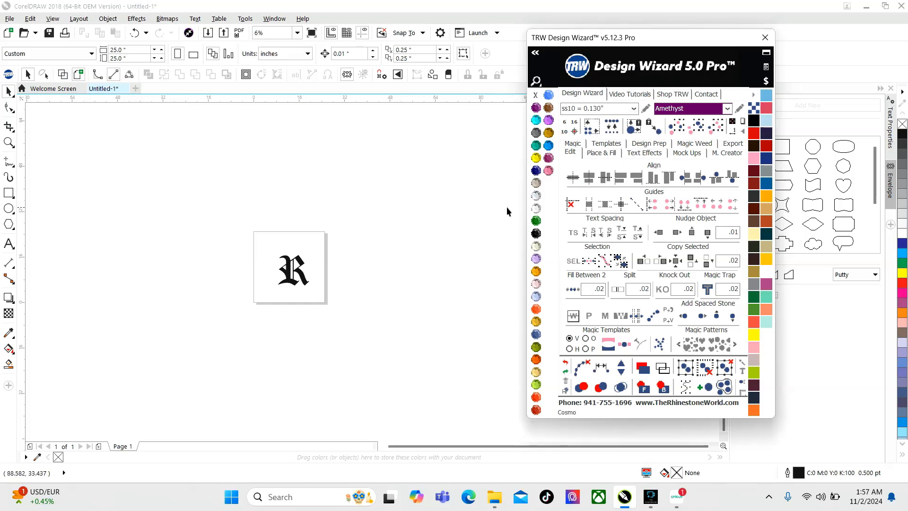
scroll(293, 266, "up", 5)
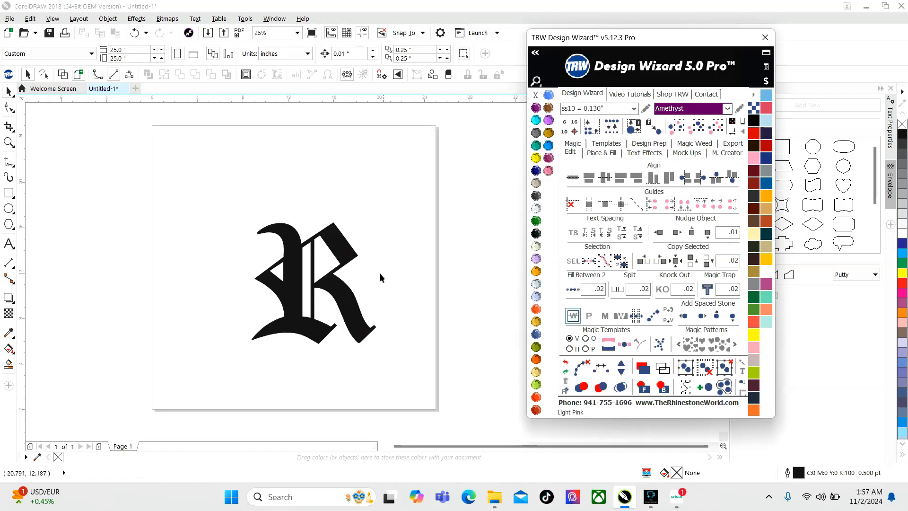
scroll(301, 290, "up", 1)
left_click(296, 283)
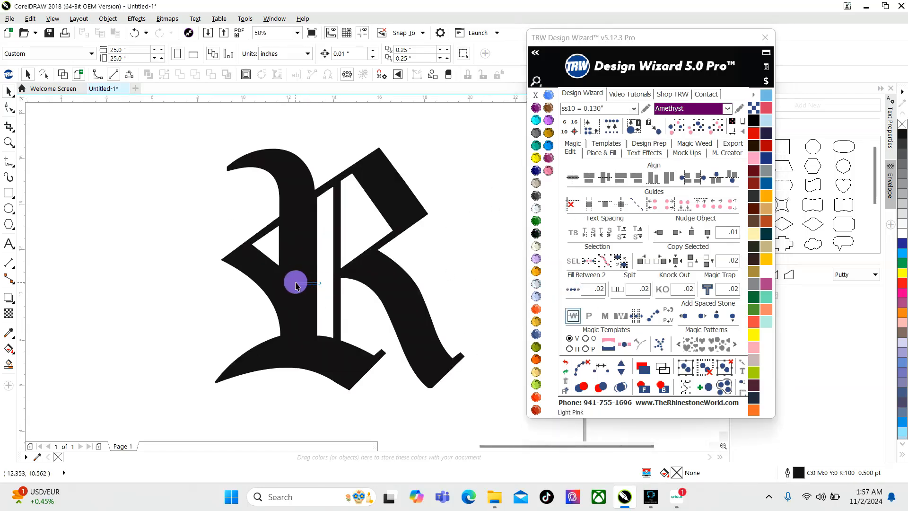
left_click(434, 250)
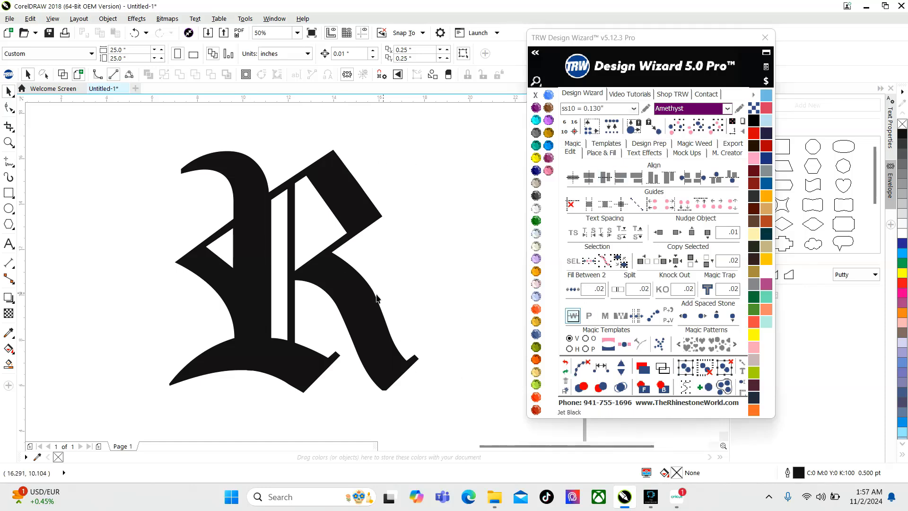
left_click(351, 290)
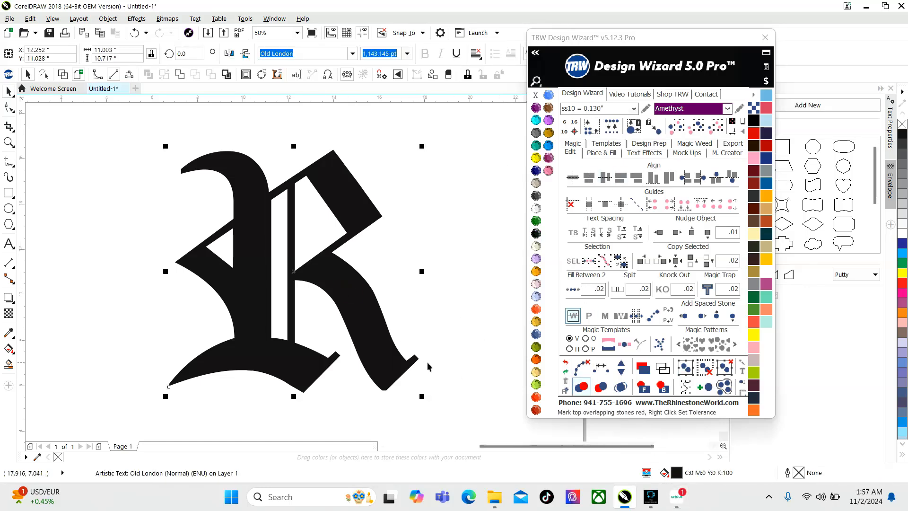
left_click(676, 497)
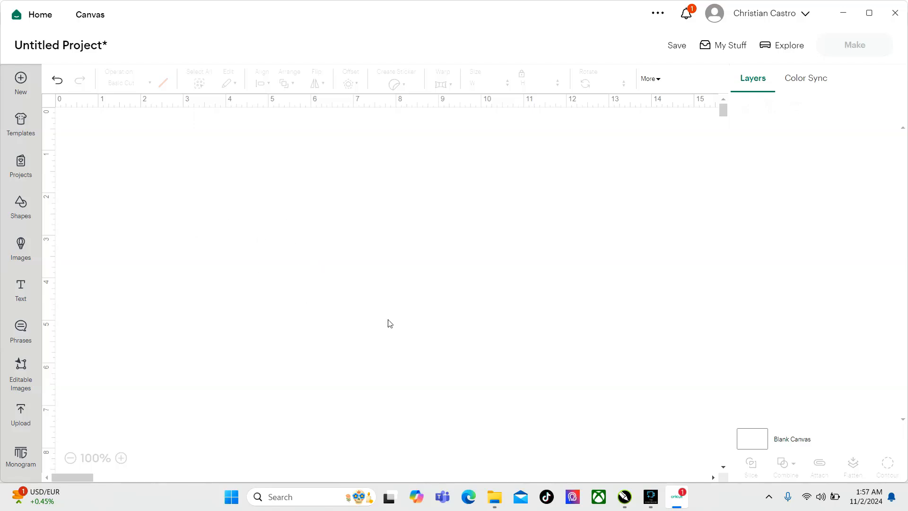
left_click(624, 497)
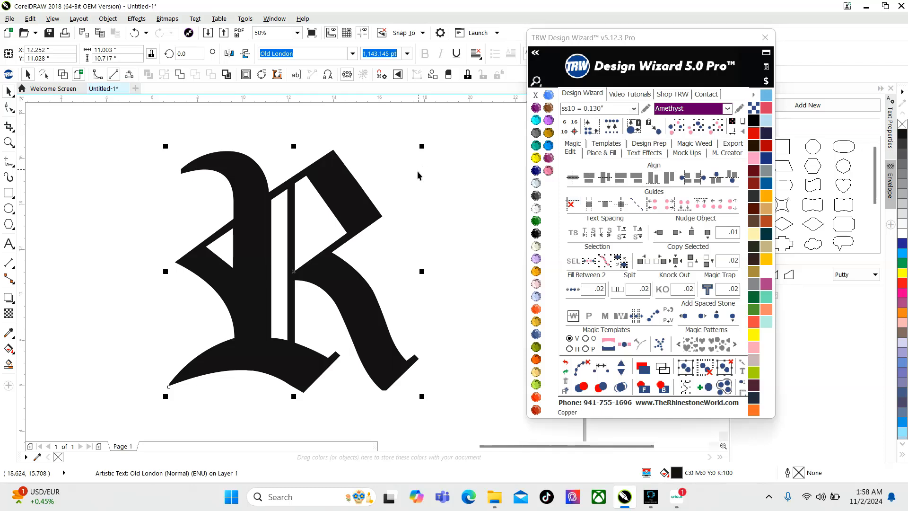
Switch to Cricut Design Space, add a basic square shape and move it toward the middle of the canvas.
left_click(676, 497)
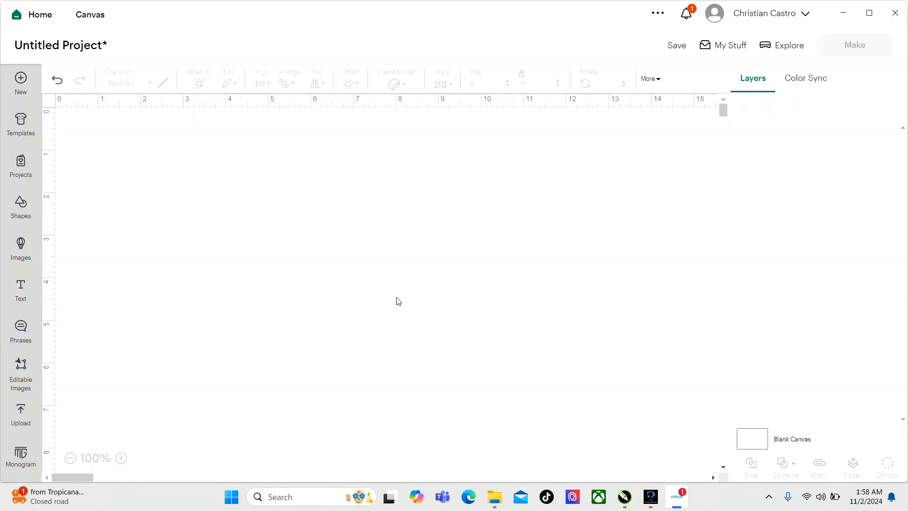
left_click(20, 204)
left_click(175, 276)
left_click(354, 256)
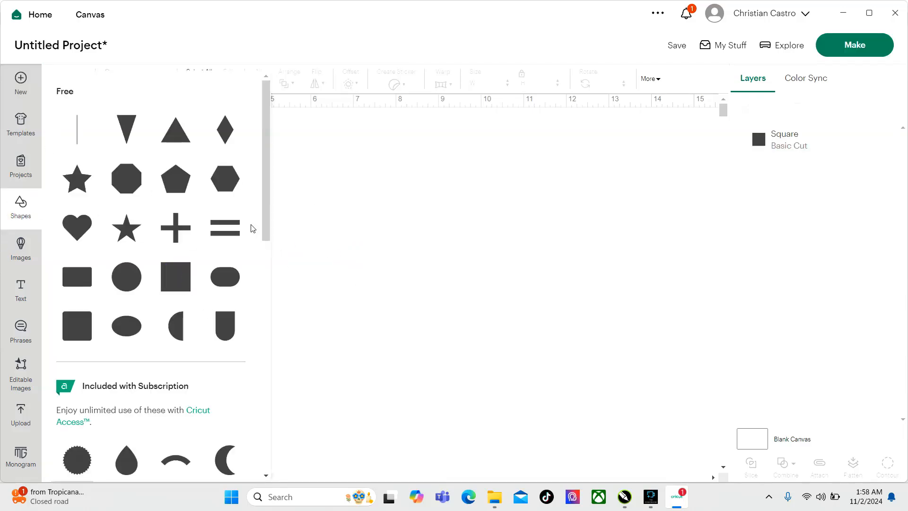
left_click(12, 203)
left_click_drag(134, 191, 346, 270)
left_click(345, 216)
left_click(357, 284)
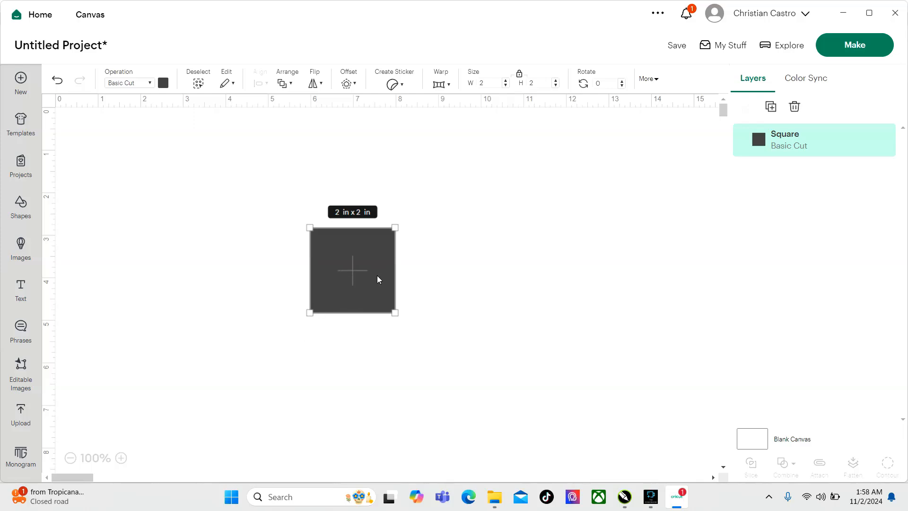
left_click(288, 274)
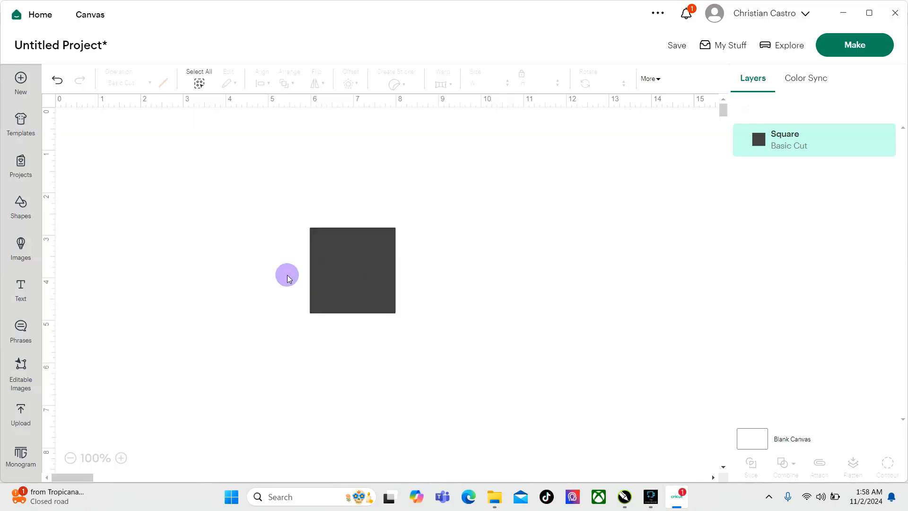
left_click(367, 281)
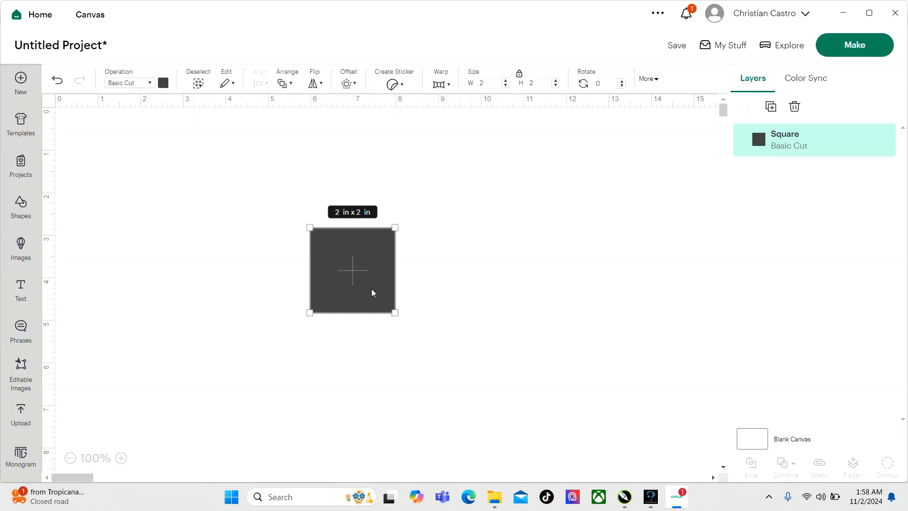
left_click(439, 286)
left_click(349, 280)
left_click(475, 305)
left_click(363, 282)
left_click(372, 369)
left_click(356, 274)
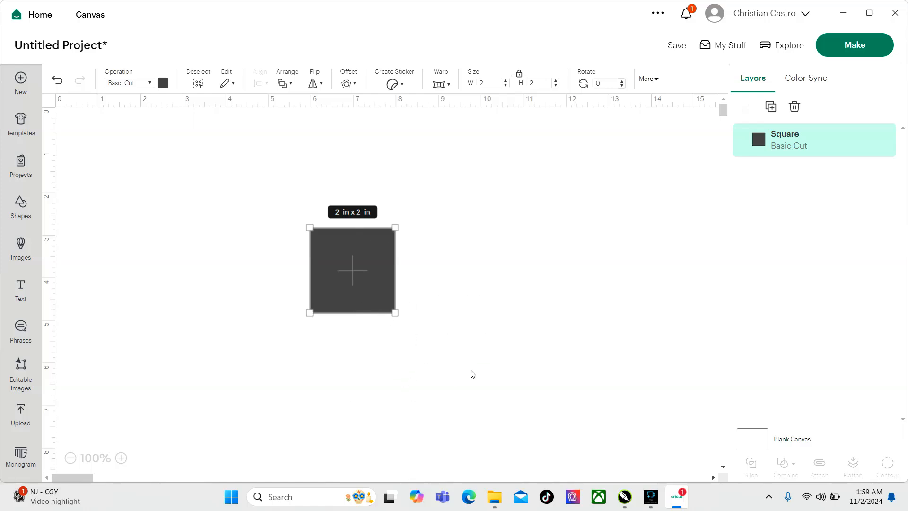
Add a circle shape and place it above and to the left of the square.
left_click(20, 208)
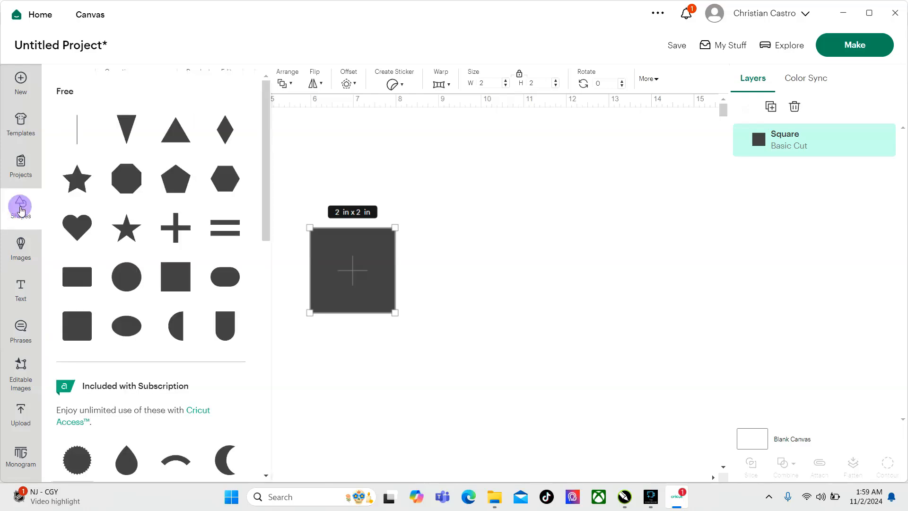
left_click(131, 282)
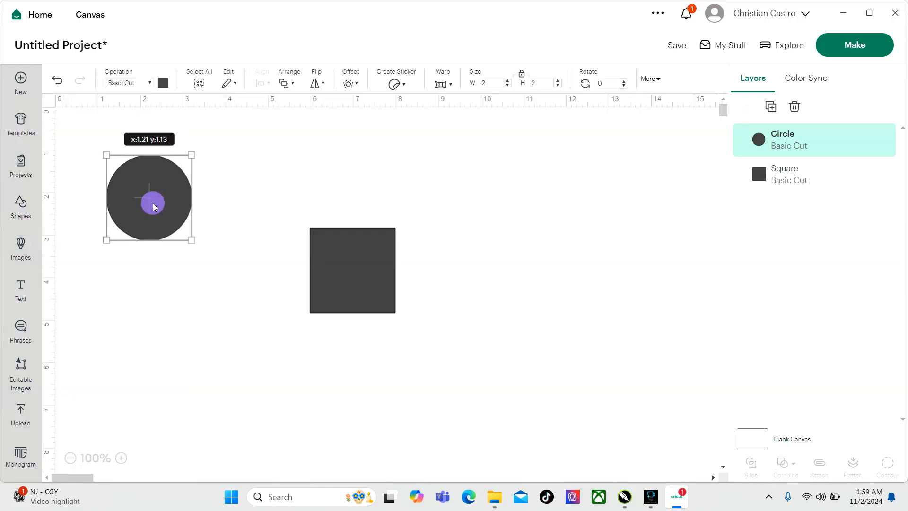
left_click_drag(148, 199, 226, 227)
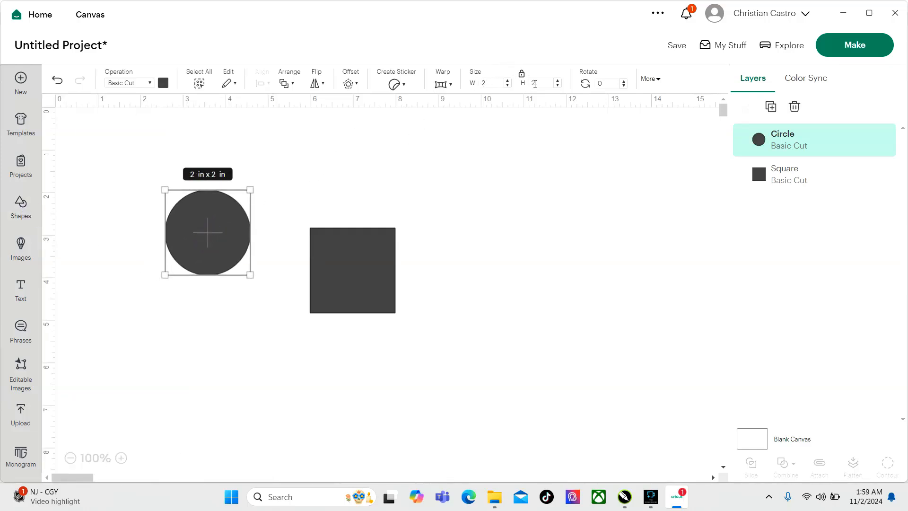
Set the circle's size to 0.13 in and move the square close beside the small circle.
left_click(499, 84)
key("Return")
left_click(229, 244)
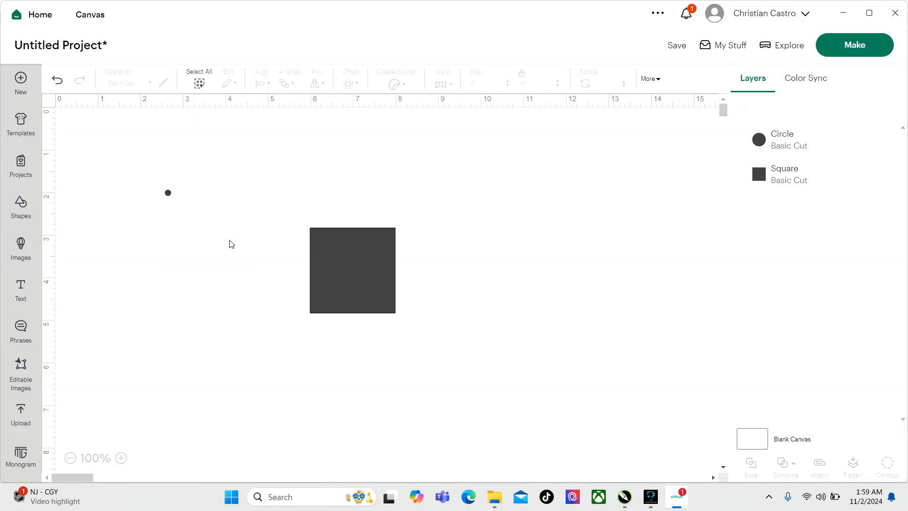
left_click_drag(317, 274, 200, 207)
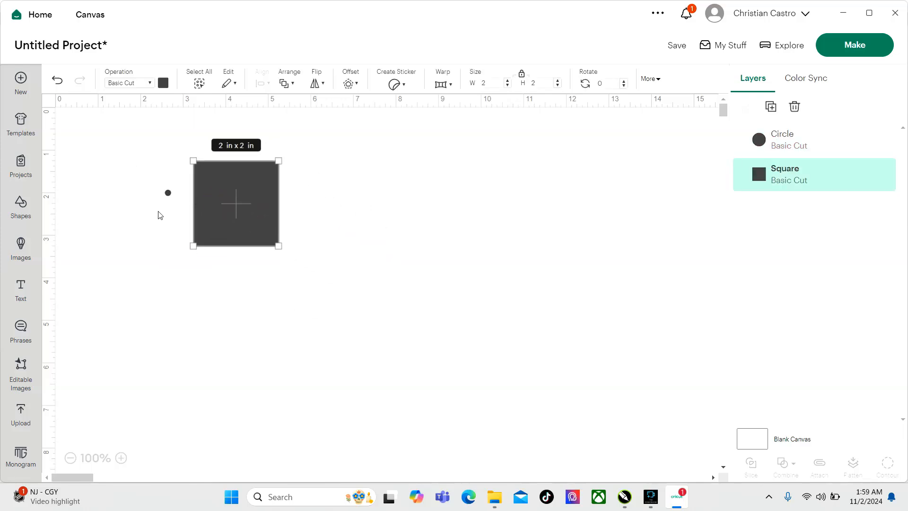
left_click(171, 201)
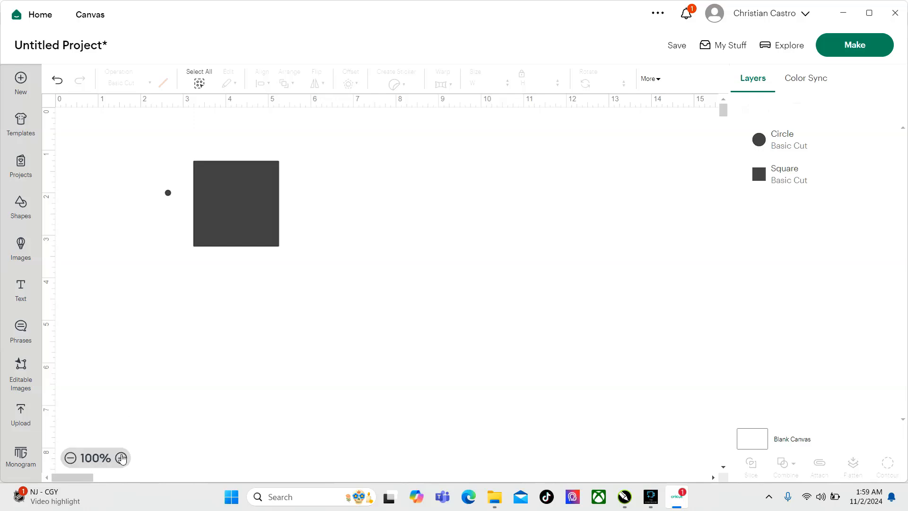
Color the small circle red and move it just below the square's lower-left corner.
left_click(121, 457)
left_click(121, 458)
left_click(121, 458)
left_click_drag(83, 477, 74, 478)
left_click(723, 99)
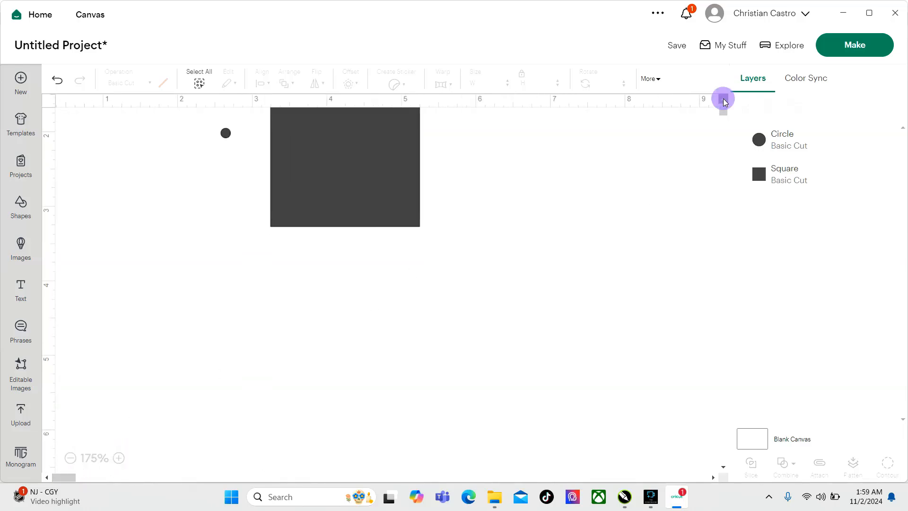
left_click(230, 283)
left_click(226, 243)
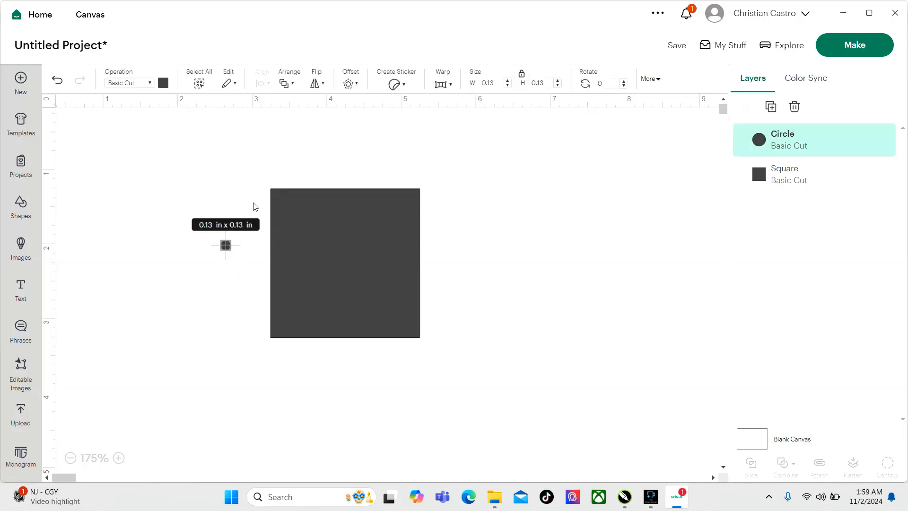
left_click(163, 83)
left_click(177, 179)
left_click(199, 305)
left_click_drag(228, 249, 276, 366)
left_click(304, 375)
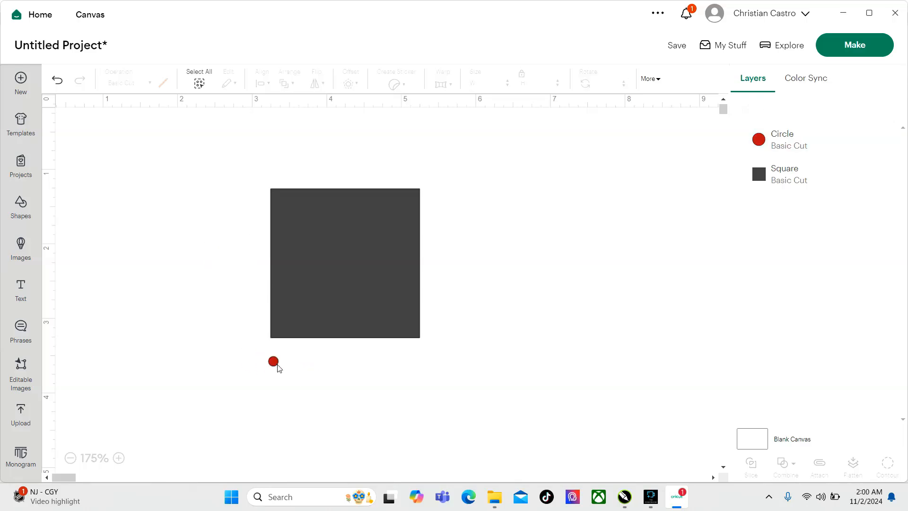
Scale the square down to about 1.05 in and place it above and to the right of the red circle.
scroll(281, 365, "up", 1)
left_click(415, 338)
left_click_drag(420, 350, 340, 287)
left_click_drag(319, 256, 355, 356)
left_click(123, 457)
left_click(123, 458)
left_click(357, 344)
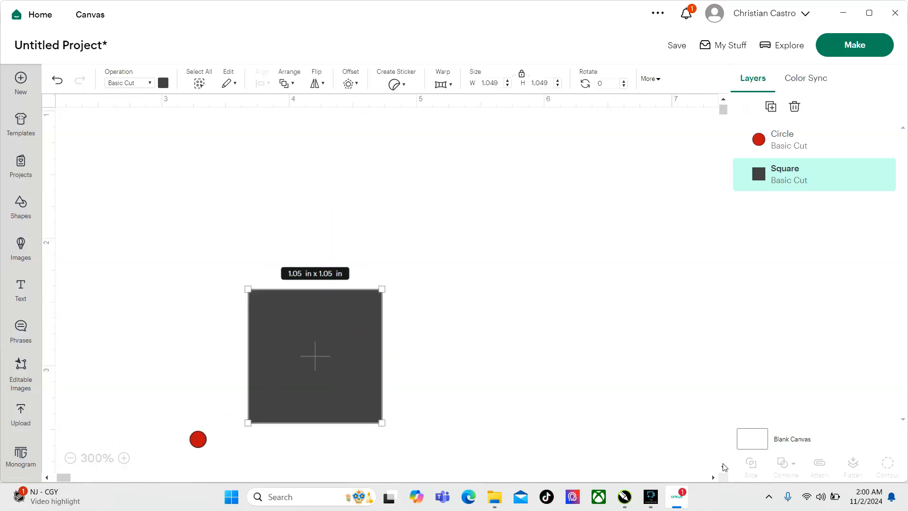
scroll(722, 459, "down", 3)
left_click_drag(345, 286, 384, 305)
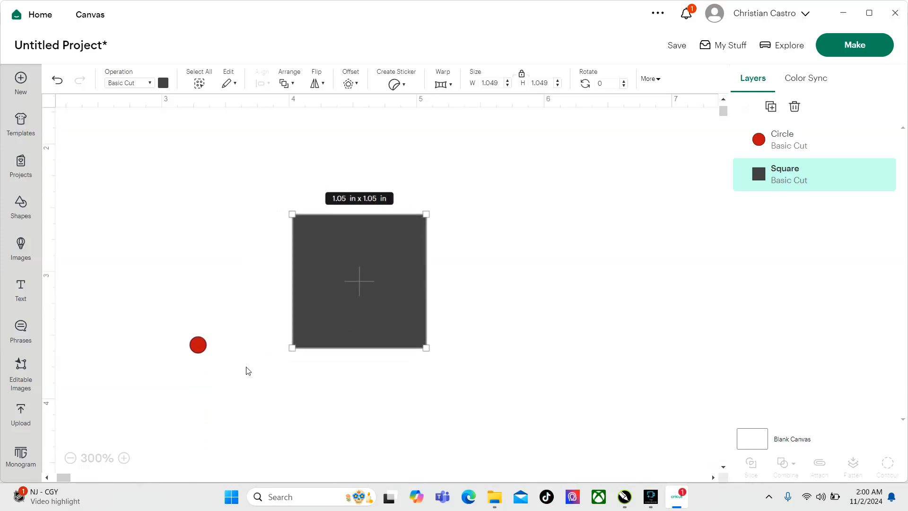
left_click(253, 368)
Duplicate the red circle and place both circles side by side inside the square's bottom edge, starting at its lower-left corner.
left_click_drag(198, 344, 269, 383)
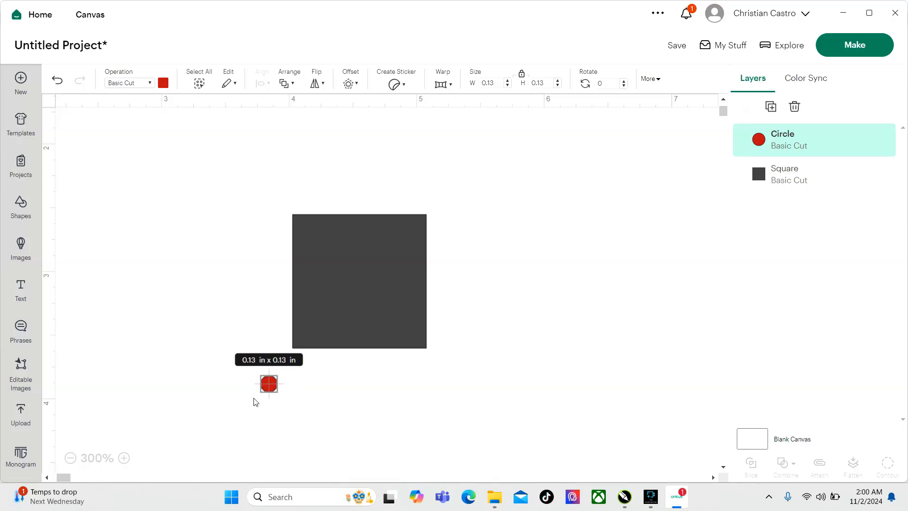
left_click(219, 328)
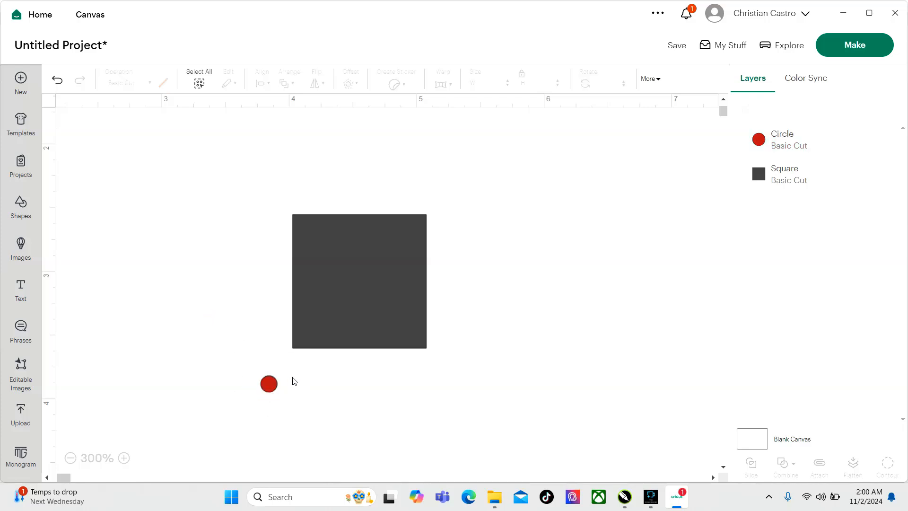
left_click_drag(271, 388, 312, 387)
left_click(771, 106)
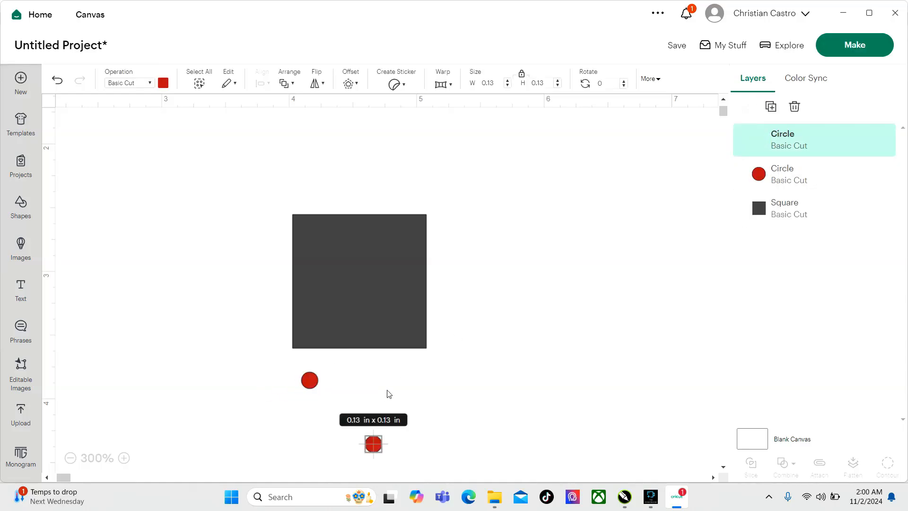
left_click(437, 410)
left_click_drag(311, 382, 303, 338)
left_click(351, 399)
left_click_drag(373, 443, 331, 339)
left_click(356, 383)
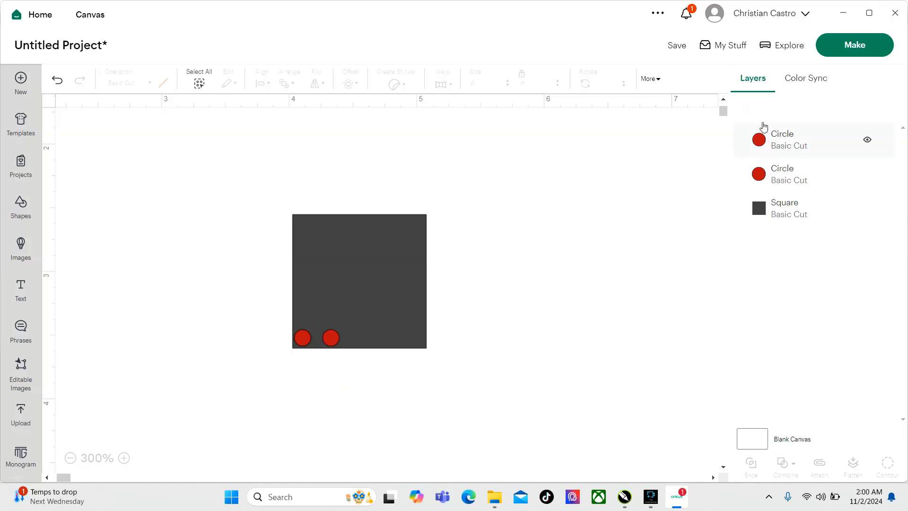
Duplicate a red circle again and place the copy third in the row along the square's bottom edge.
left_click(776, 139)
key("ctrl+d")
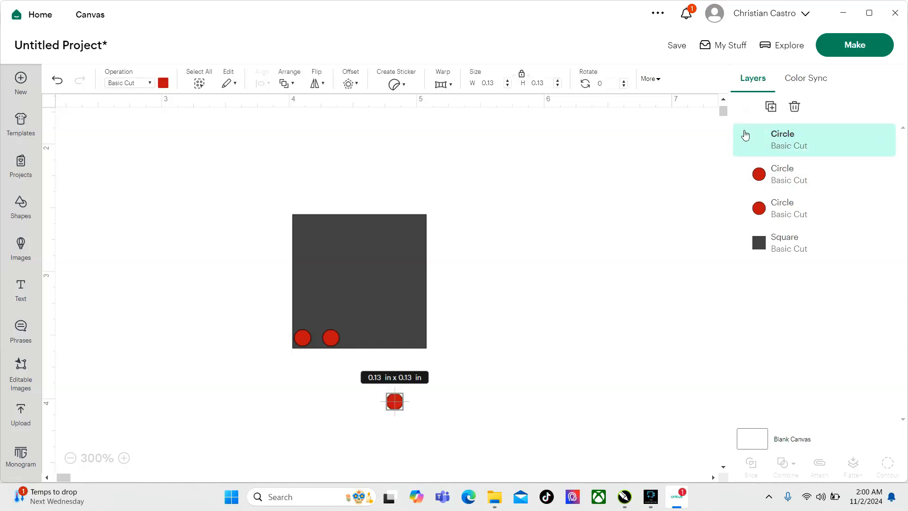
left_click(491, 402)
left_click_drag(395, 401, 363, 339)
left_click(440, 342)
Add two more red circle copies to complete an evenly spaced row of five along the square's bottom edge.
left_click(360, 339)
left_click(771, 106)
left_click(419, 420)
left_click_drag(425, 401, 396, 336)
left_click(770, 106)
left_click(471, 416)
left_click_drag(452, 400, 417, 339)
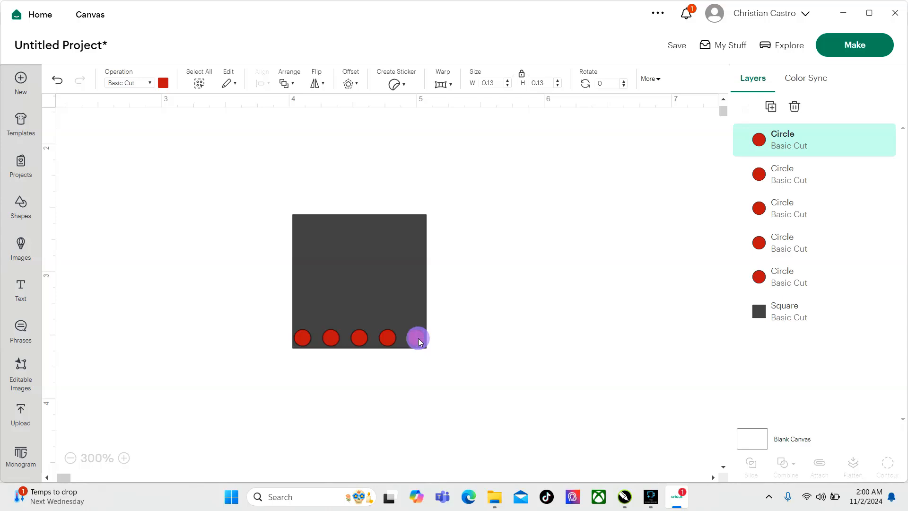
left_click(461, 337)
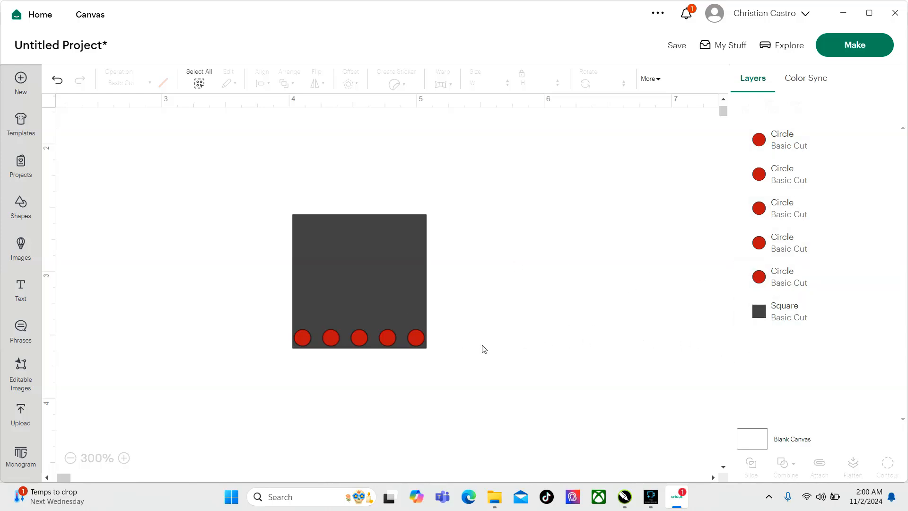
Weld the five red circles into a single object.
left_click(415, 339)
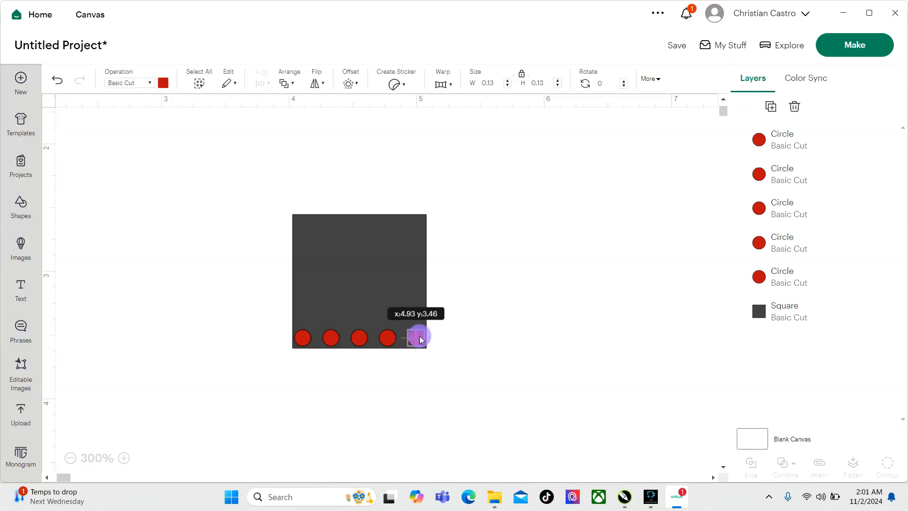
left_click(384, 338, "shift")
left_click(359, 337, "shift")
left_click(331, 337, "shift")
left_click(304, 336, "shift")
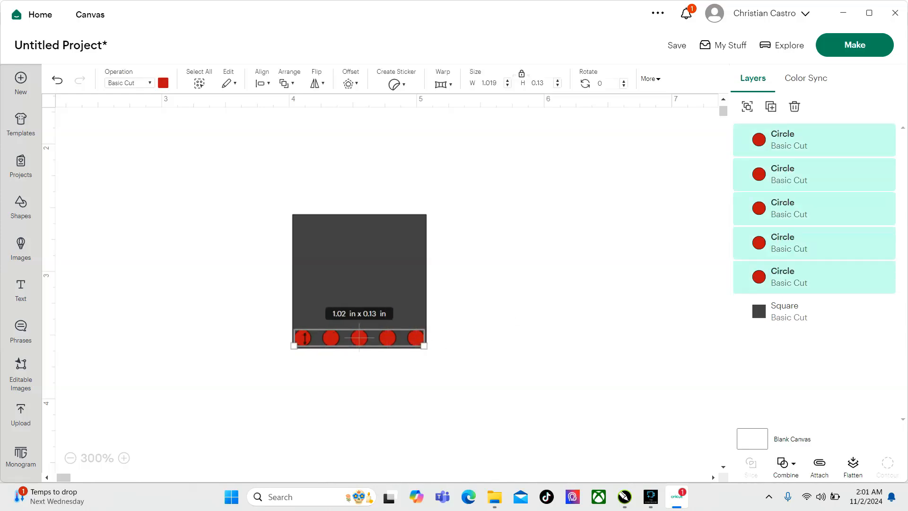
left_click(778, 463)
left_click(815, 335)
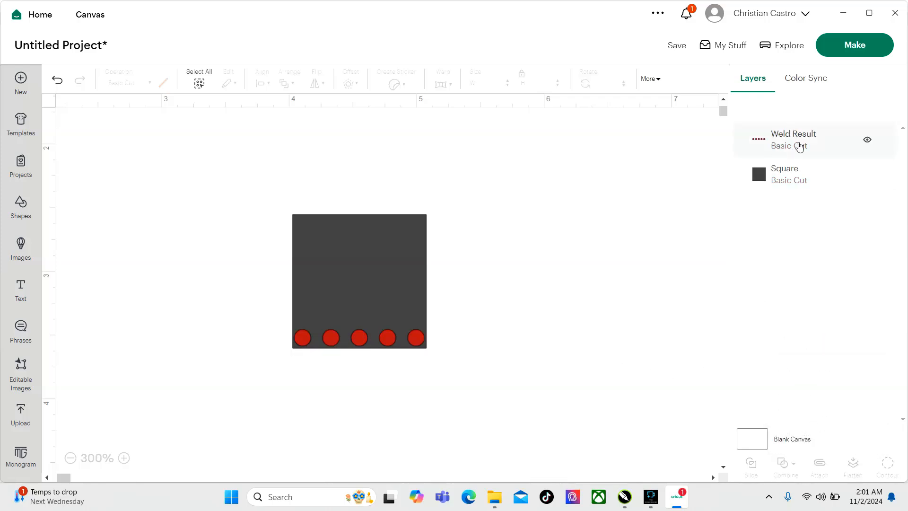
Shift the welded row of circles slightly down toward the square's bottom edge and keep it selected.
left_click_drag(393, 342, 389, 340)
left_click(407, 393)
left_click(386, 345)
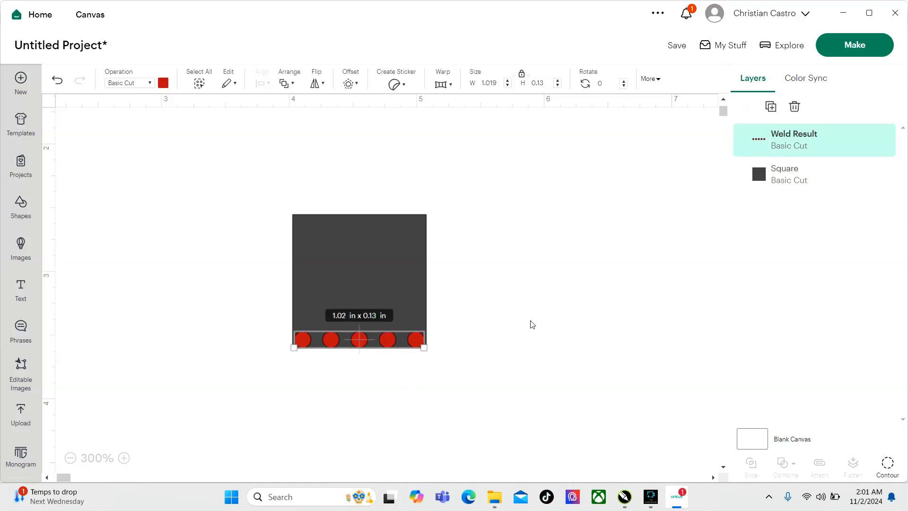
Duplicate the welded circle row twice and stack the copies as the second and third rows above the square's bottom row.
left_click(770, 106)
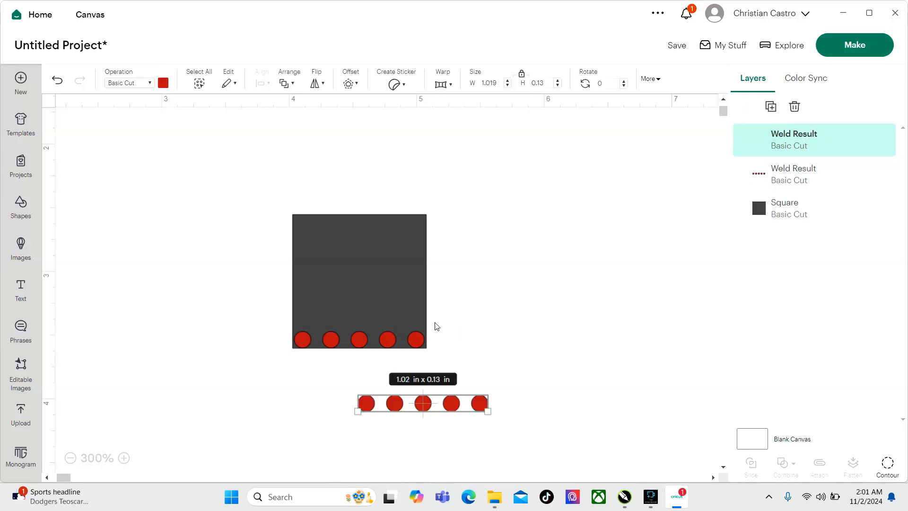
left_click_drag(452, 403, 389, 320)
left_click(507, 304)
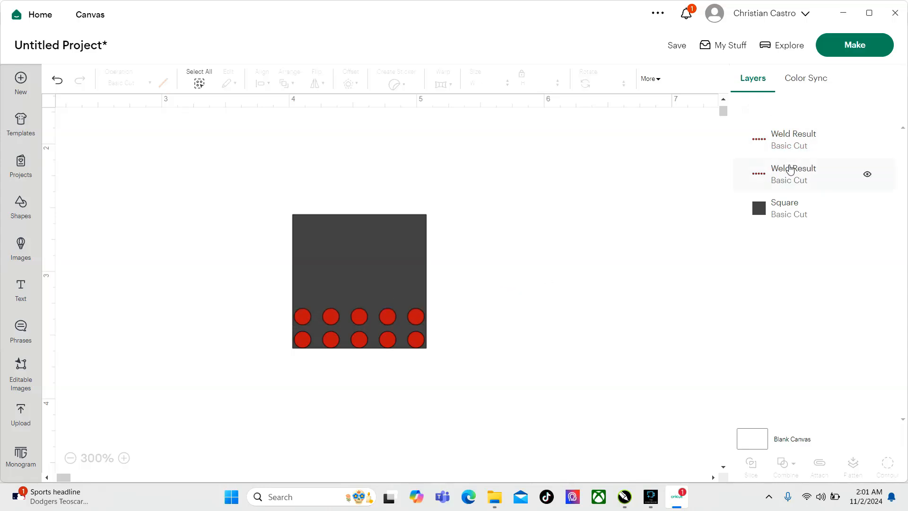
left_click(777, 144)
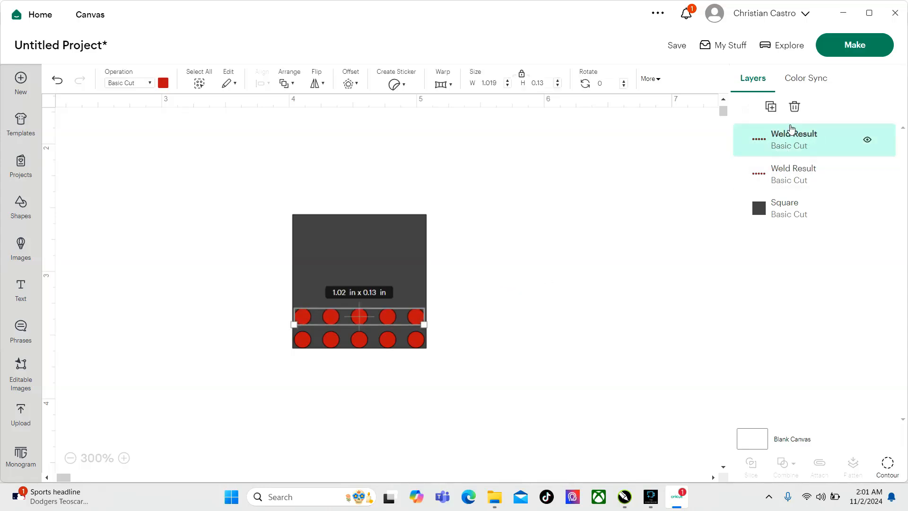
left_click(771, 106)
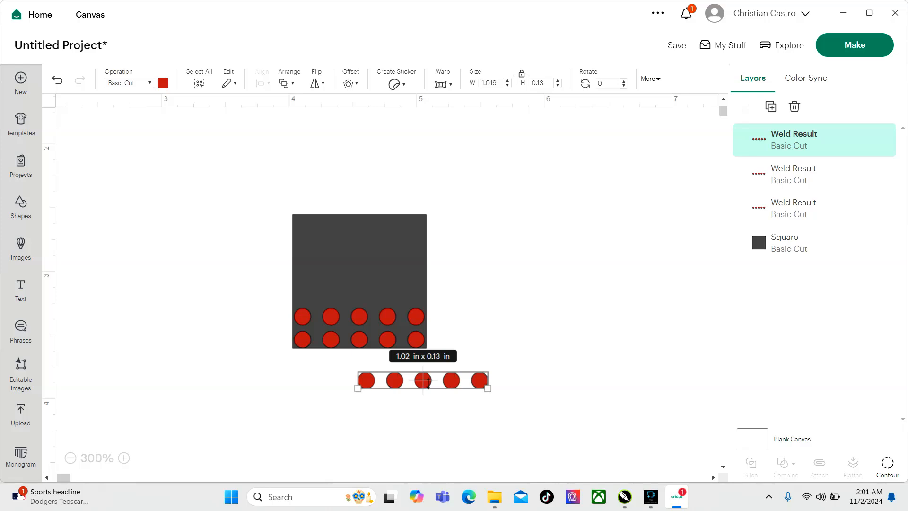
left_click(428, 419)
left_click_drag(423, 383, 361, 295)
Duplicate the circle row two more times and place the copies as the fourth and fifth rows up the square.
left_click(771, 106)
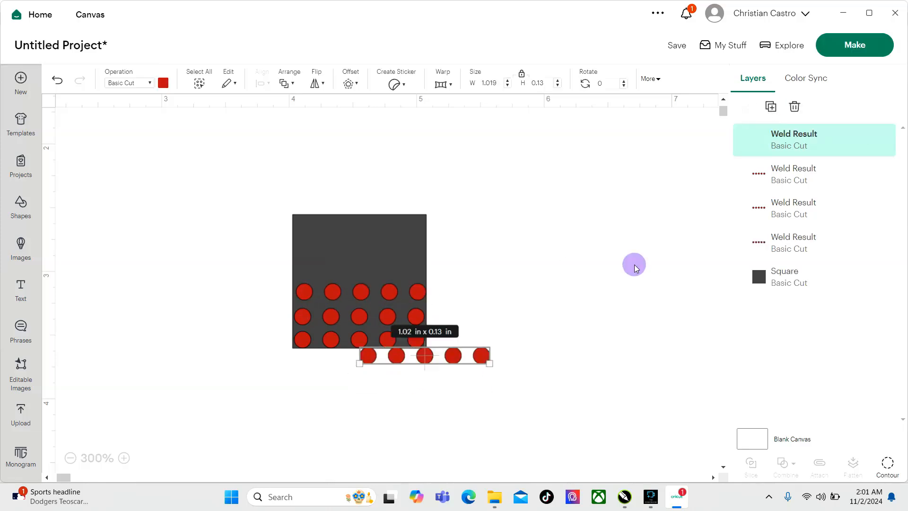
left_click(516, 341)
left_click_drag(483, 355, 396, 269)
left_click(500, 262)
left_click(784, 125)
left_click(776, 113)
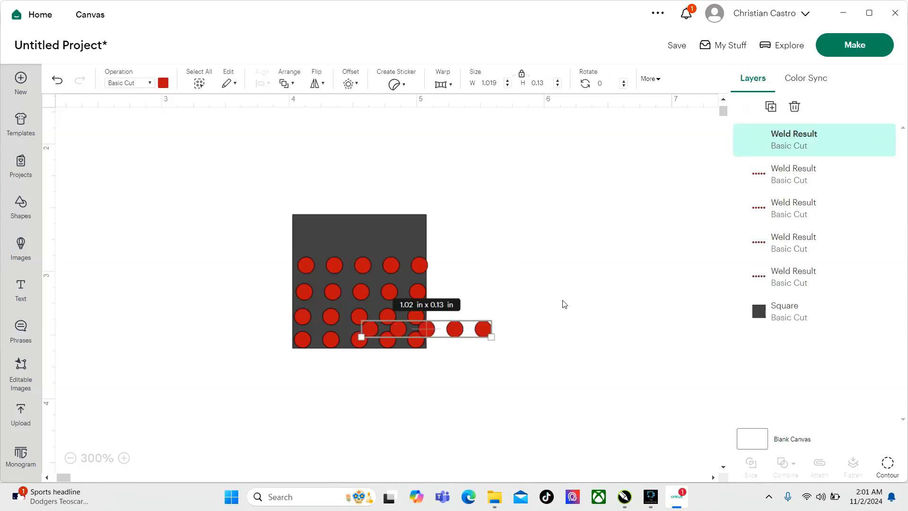
left_click(542, 348)
left_click_drag(461, 331, 390, 242)
left_click(525, 242)
Duplicate the topmost circle row and place the copy as the sixth row along the square's top edge.
left_click(773, 130)
left_click(771, 106)
left_click(546, 307)
left_click_drag(449, 300, 385, 213)
left_click(505, 231)
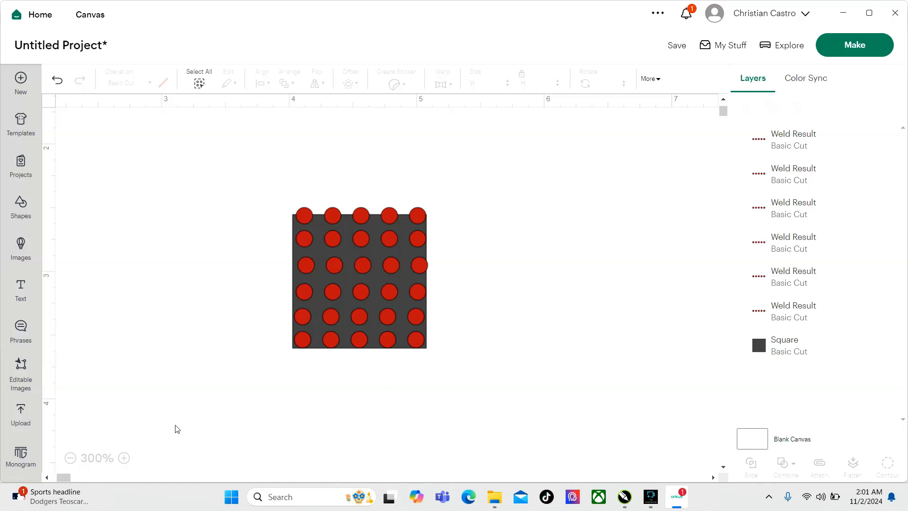
Examine the circle grid's coverage and spacing over the square at different magnifications.
left_click(320, 310)
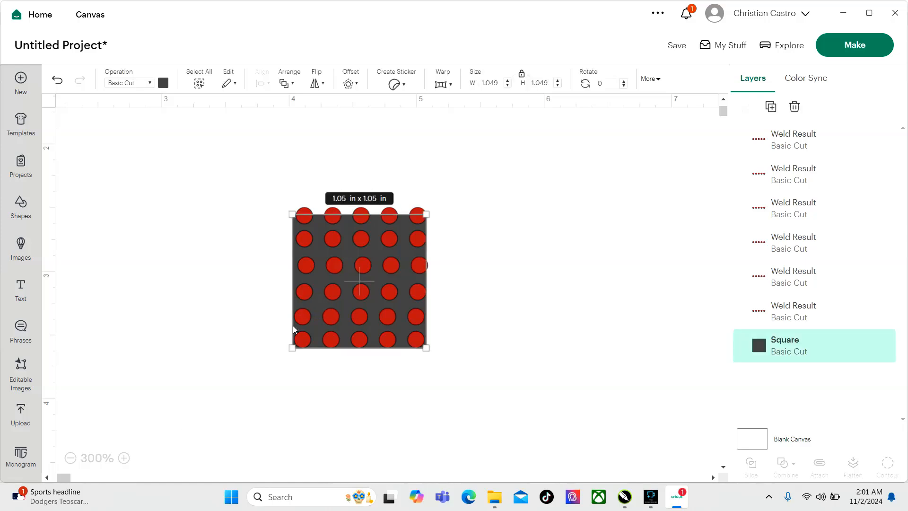
left_click(197, 403)
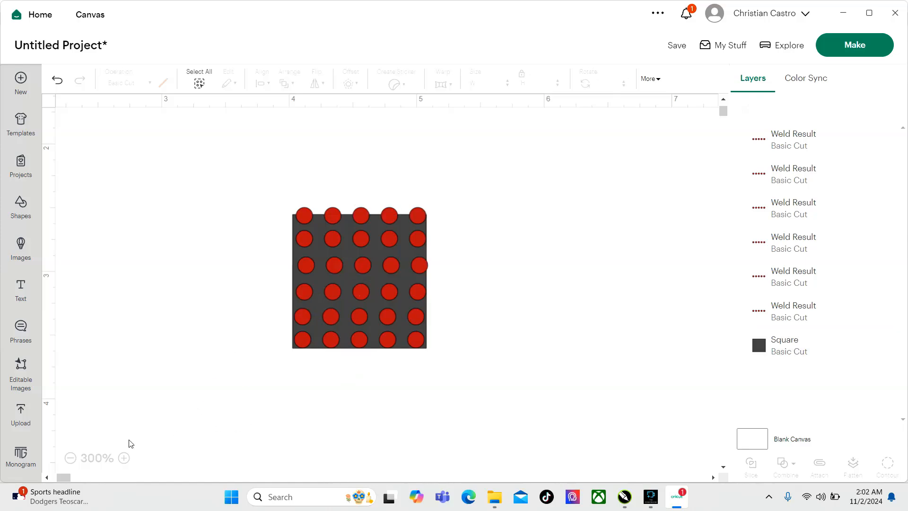
left_click(70, 458)
left_click(71, 457)
left_click(71, 457)
left_click(70, 457)
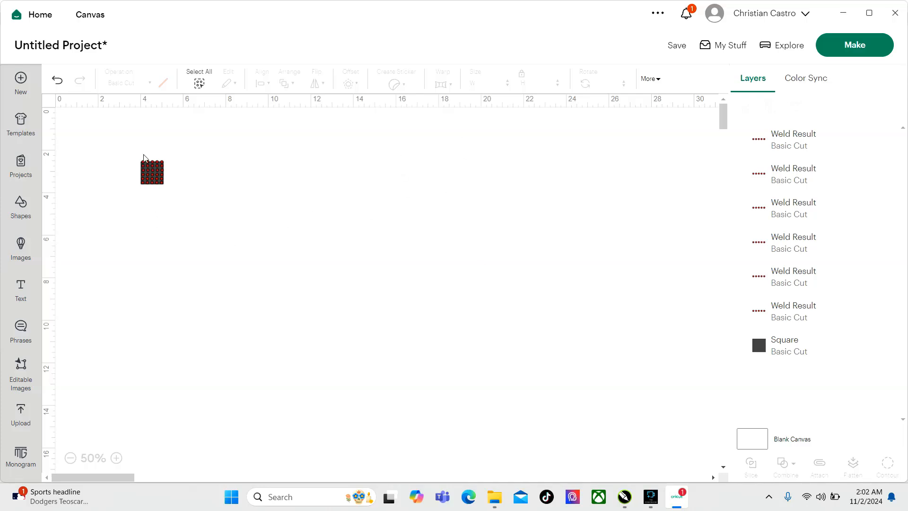
left_click(117, 457)
left_click(120, 457)
left_click_drag(88, 478, 32, 492)
scroll(304, 308, "up", 6)
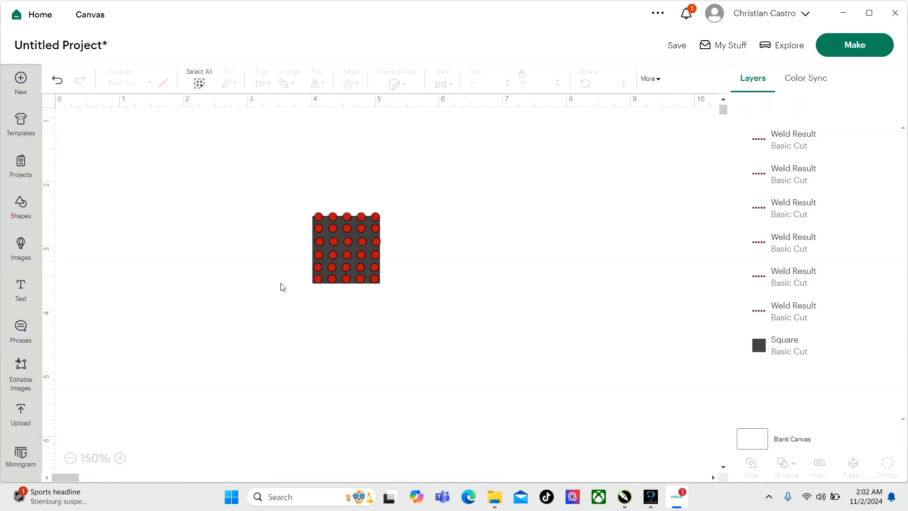
Switch to CorelDRAW and set the Place & Fill line spacing and contour to Auto with Corner Detect Angle enabled.
left_click(624, 497)
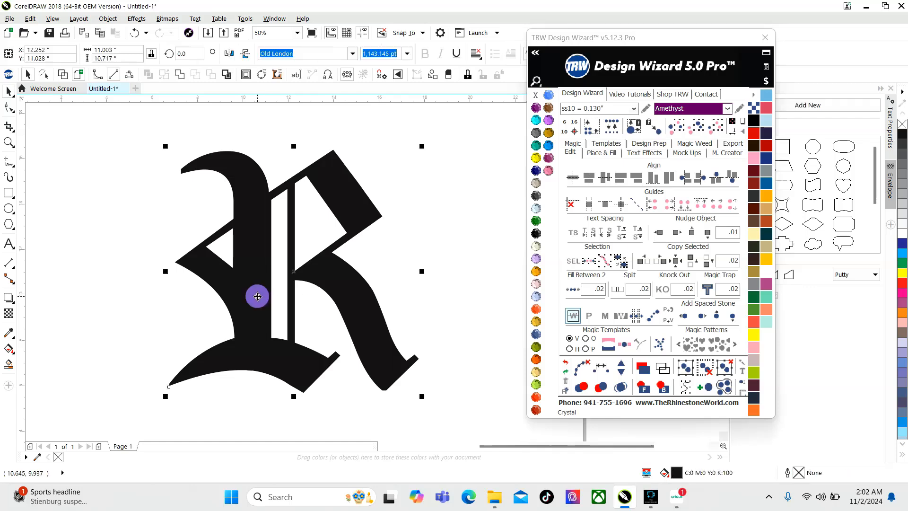
left_click(599, 152)
left_click(642, 210)
left_click(741, 210)
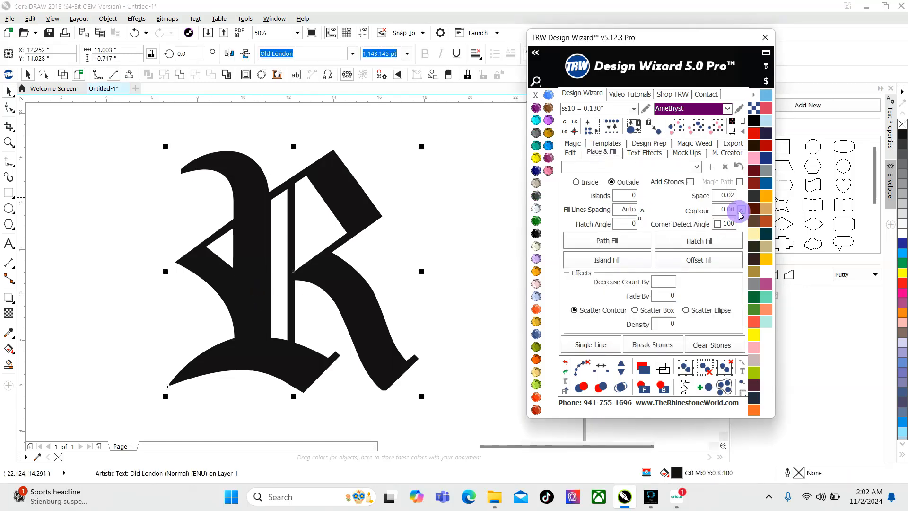
left_click(717, 224)
Apply a Hatch Fill to the letter R, undo it, and apply it again with Add Stones enabled.
left_click(699, 240)
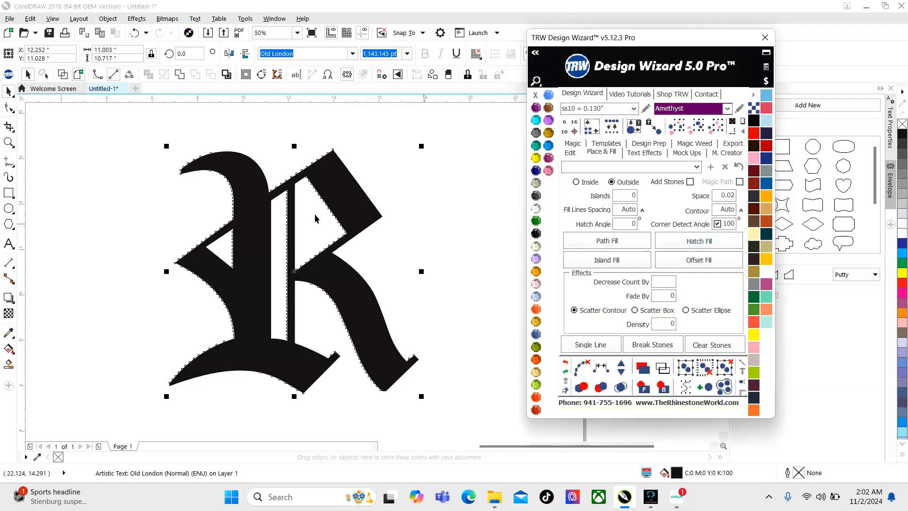
left_click(135, 33)
left_click(690, 181)
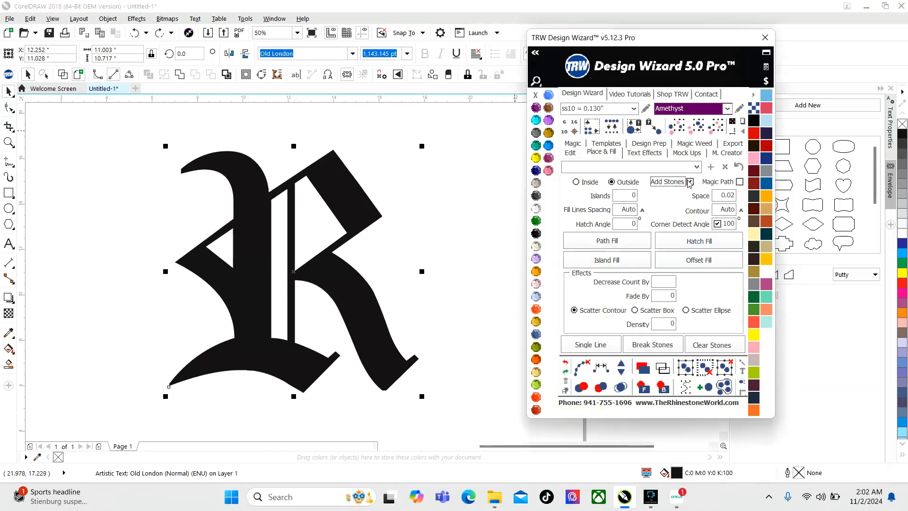
left_click(696, 245)
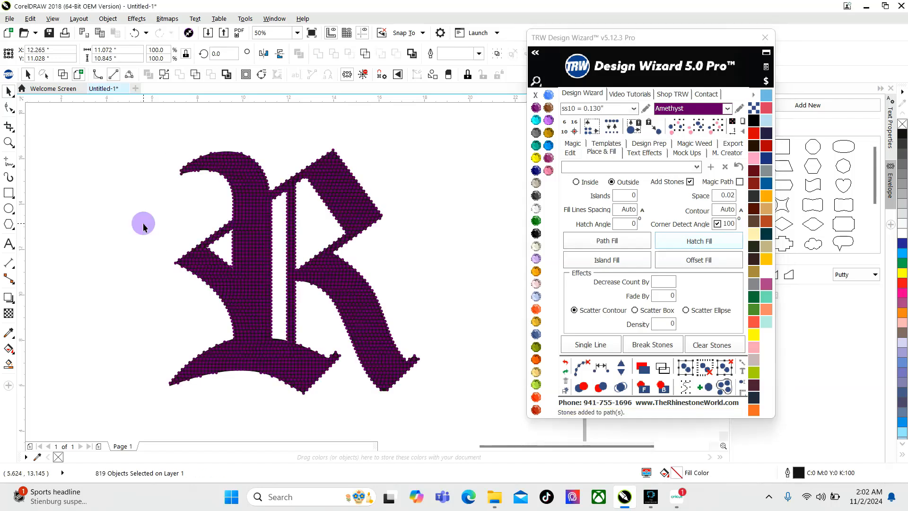
Examine the stone spacing and row alignment along the edges and lower tips of the filled letter R.
left_click(142, 223)
scroll(267, 271, "up", 5)
scroll(268, 271, "down", 5)
scroll(322, 276, "up", 2)
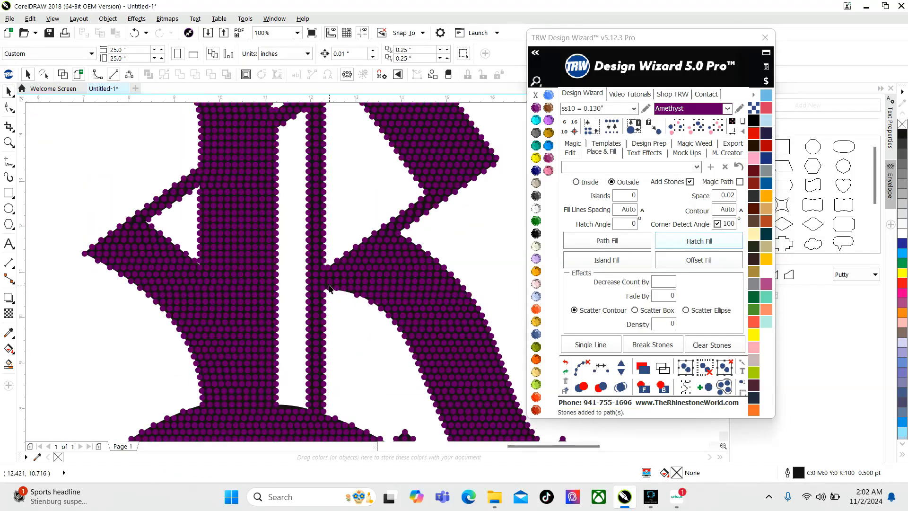
scroll(377, 294, "down", 2)
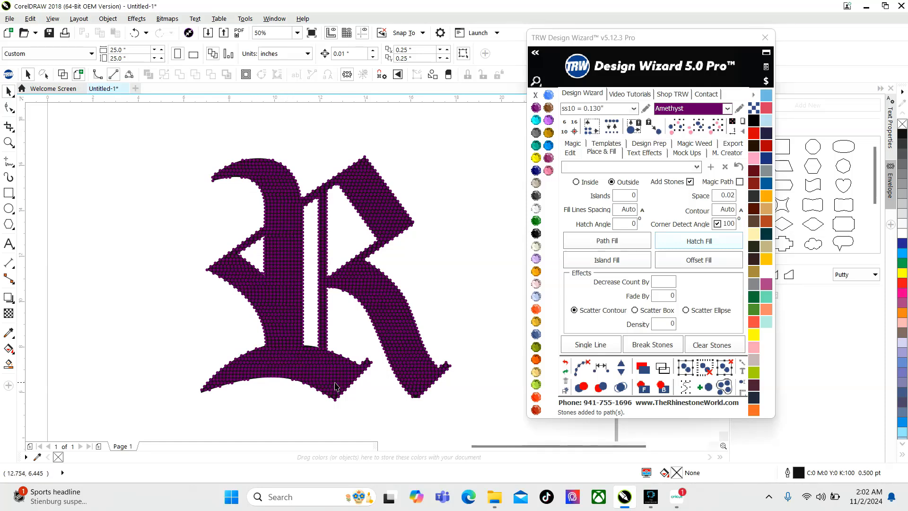
scroll(333, 402, "up", 3)
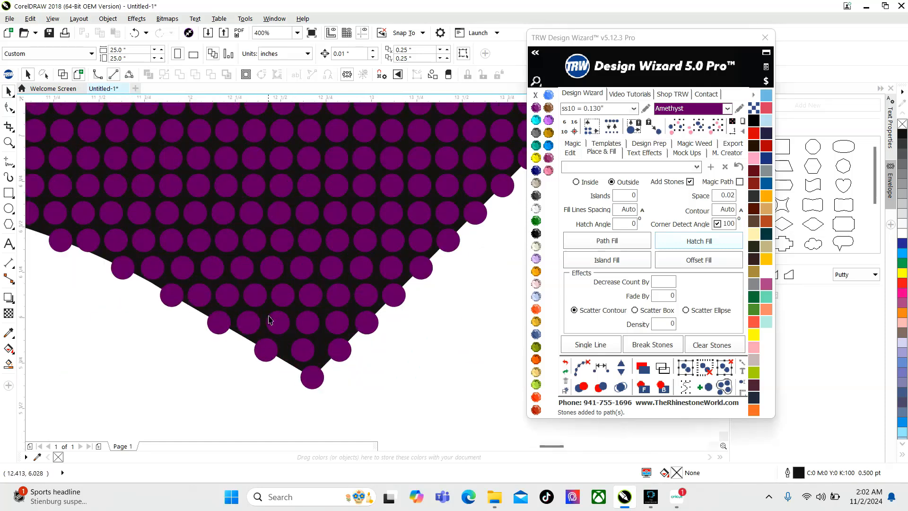
scroll(258, 267, "down", 2)
scroll(277, 299, "up", 1)
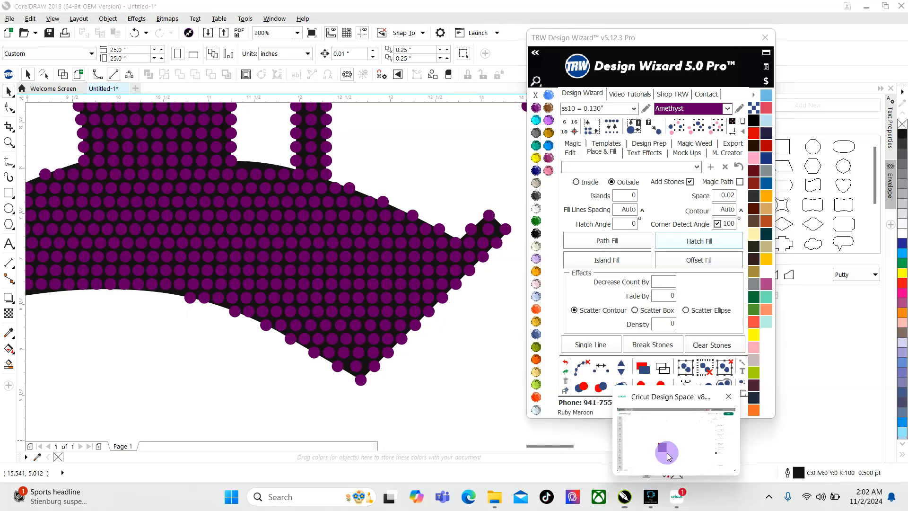
Switch back to Cricut Design Space and delete the dark square behind the circle rows.
left_click(667, 452)
left_click(447, 343)
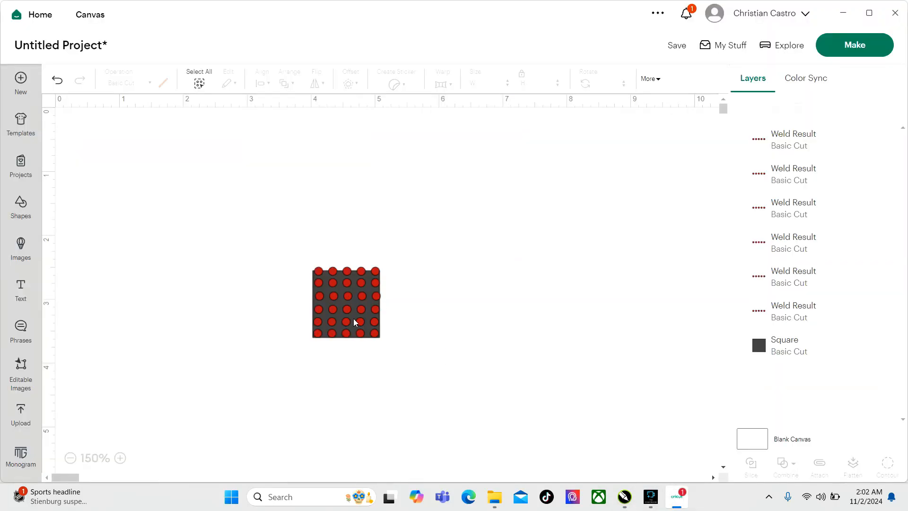
scroll(302, 366, "up", 1)
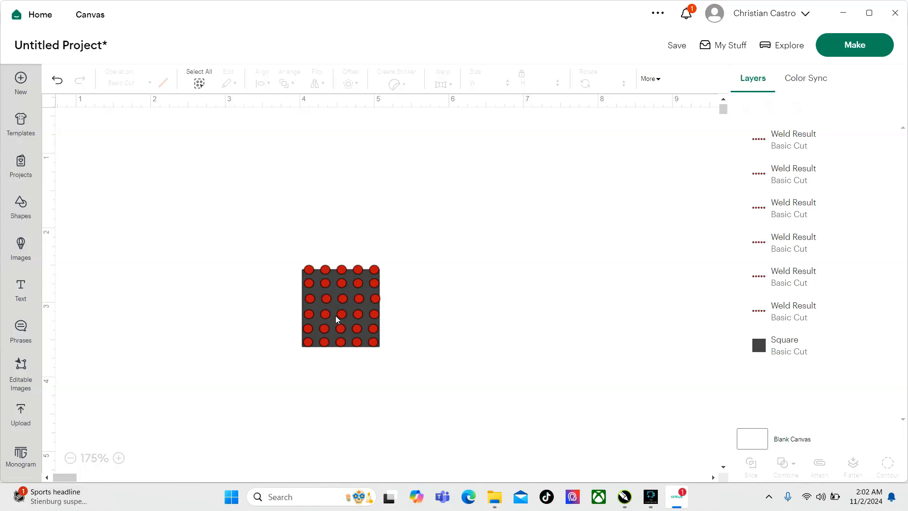
mouse_move(333, 316)
left_mouse_down()
mouse_move(365, 321)
mouse_move(333, 316)
left_mouse_up()
left_click(454, 300)
left_click(774, 342)
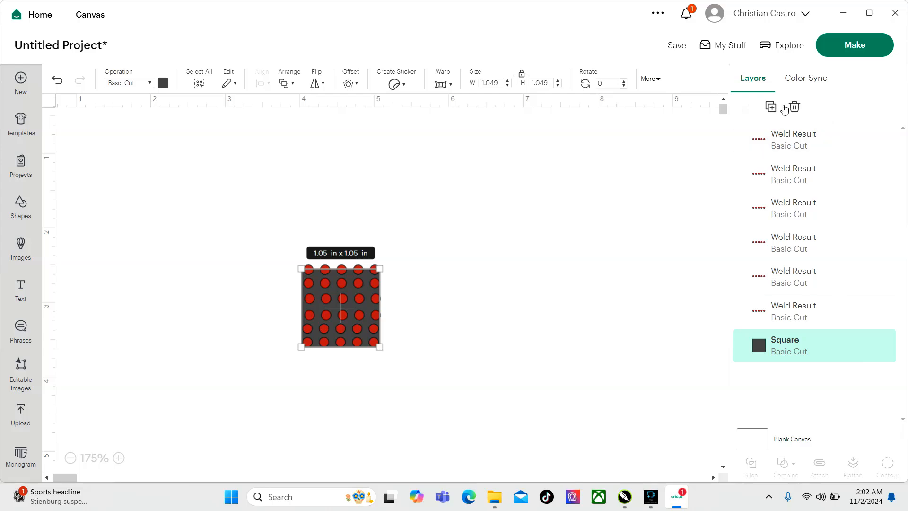
left_click(793, 107)
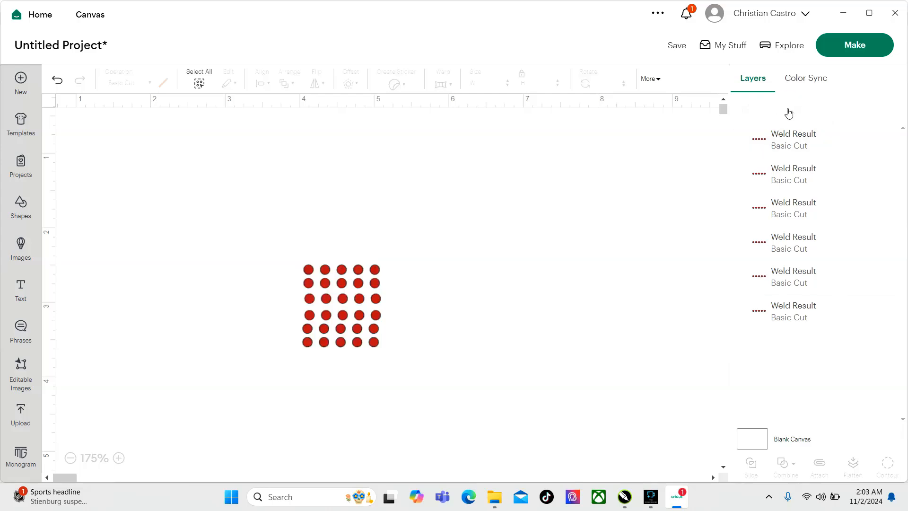
Shift the third circle row from the bottom slightly up and left to align with the two rows below.
scroll(332, 303, "up", 1)
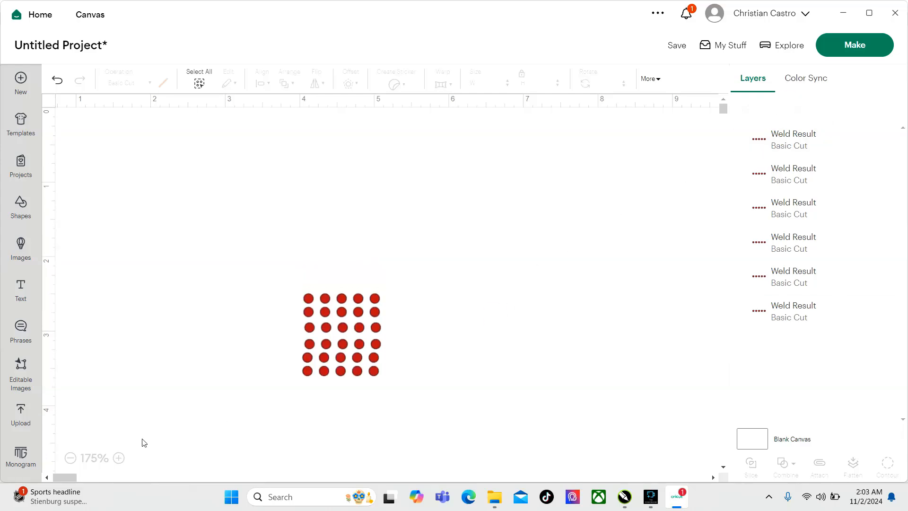
left_click(119, 458)
left_click(119, 458)
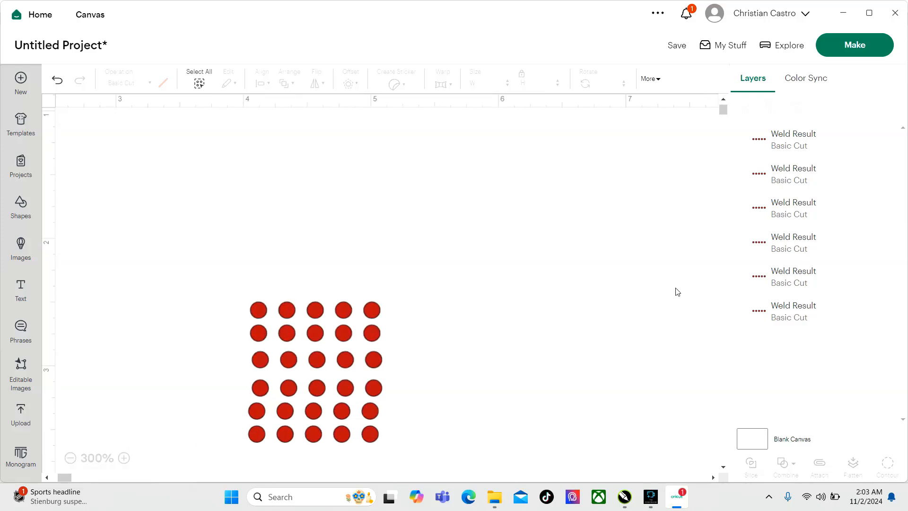
left_click(316, 388)
left_click_drag(315, 386, 313, 383)
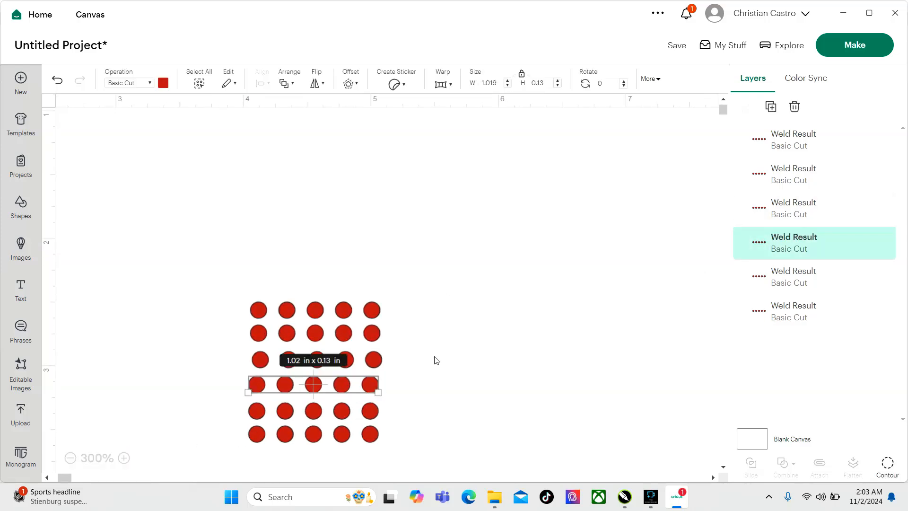
left_click(441, 354)
left_click_drag(723, 110, 723, 111)
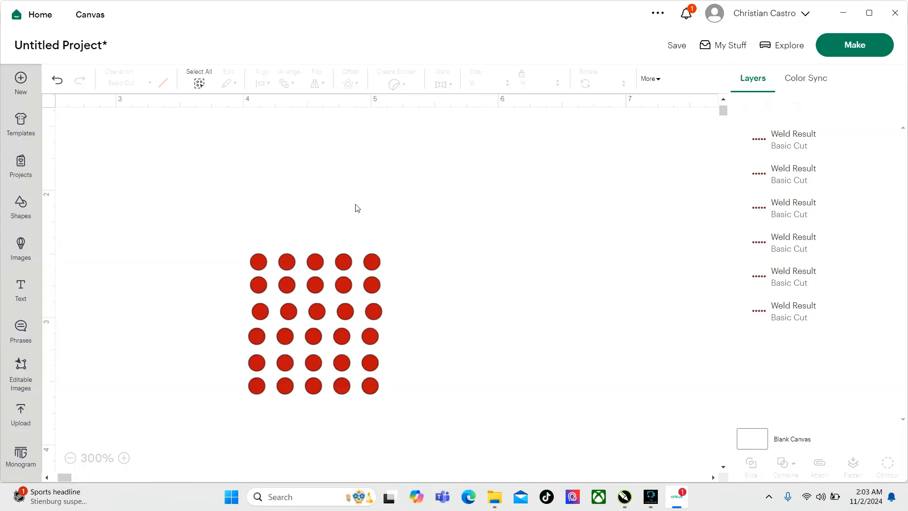
Insert a new square shape and move it to the right of the circle grid.
left_click(20, 209)
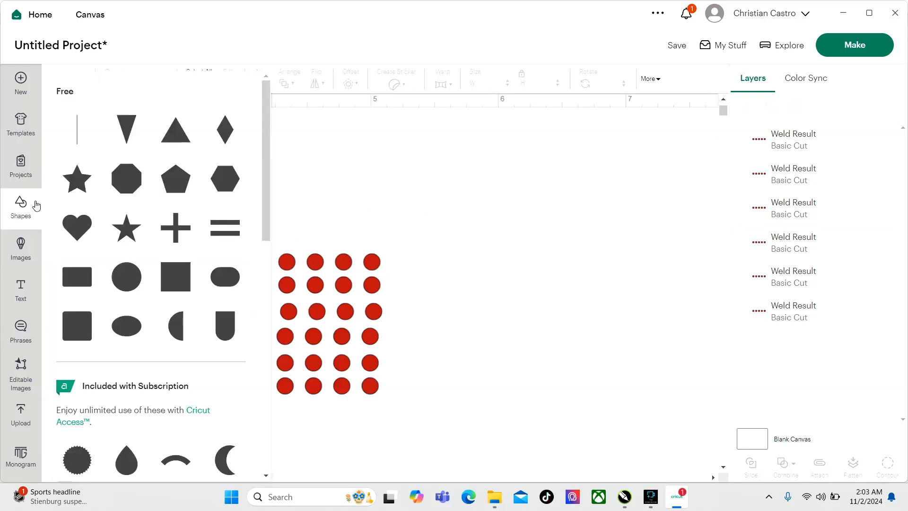
left_click(179, 284)
left_click(439, 171)
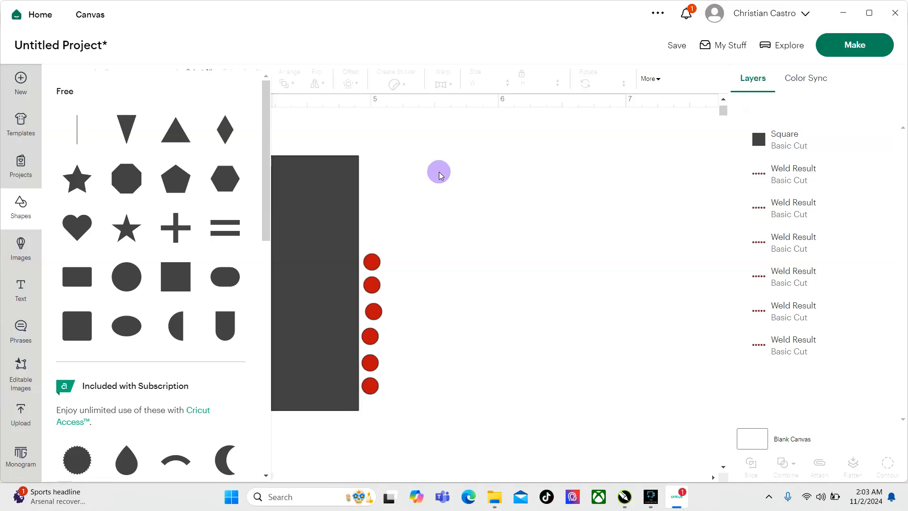
left_click(21, 213)
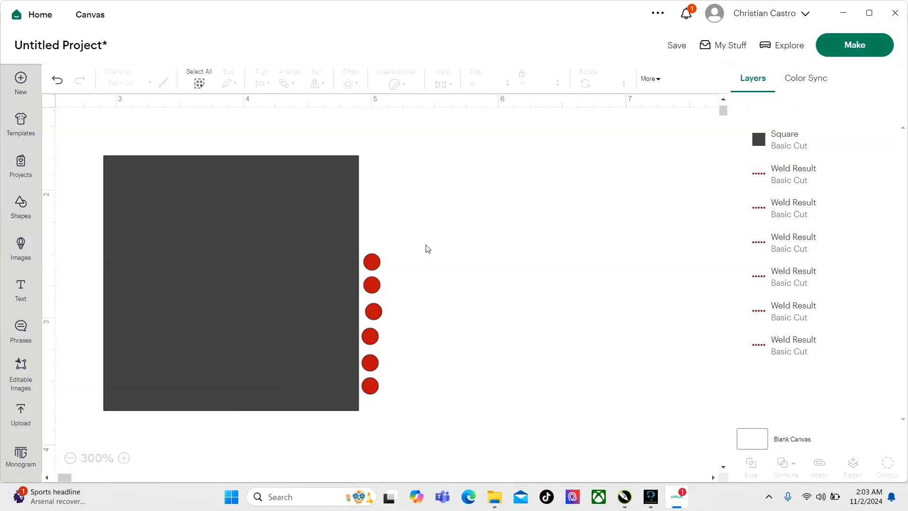
left_click_drag(151, 177, 529, 193)
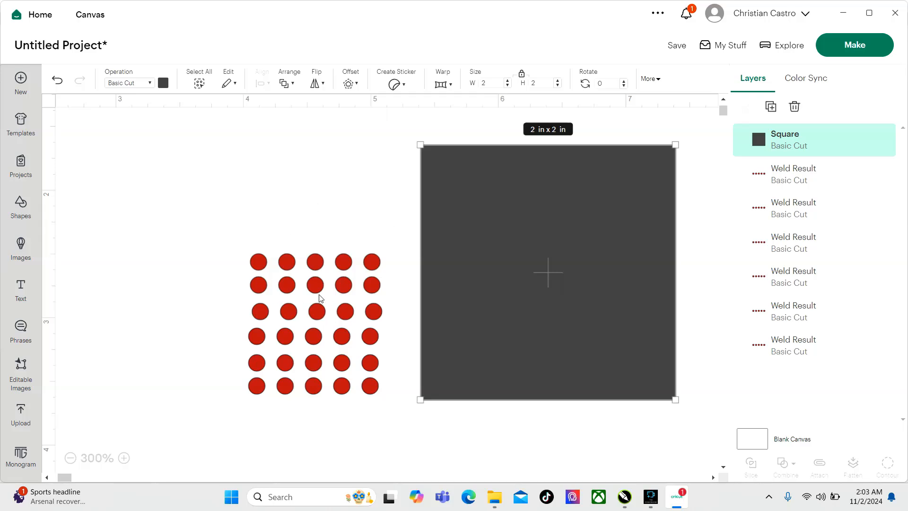
Shrink the new square to about 1.27 in and place it over the circle grid.
left_click(378, 194)
left_click(426, 156)
left_click_drag(420, 144, 525, 249)
left_click_drag(597, 335, 303, 322)
Send the square behind the circle rows and nudge it so its margins around the grid are even.
right_click(491, 331)
left_click(533, 288)
mouse_move(390, 398)
left_mouse_down()
mouse_move(399, 408)
mouse_move(386, 394)
left_mouse_up()
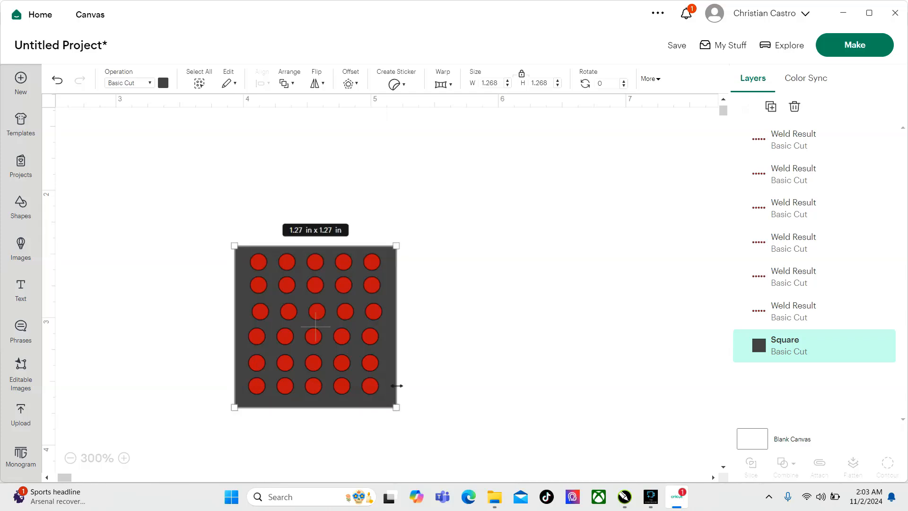
left_click(442, 358)
left_click_drag(337, 401, 338, 399)
left_click(445, 385)
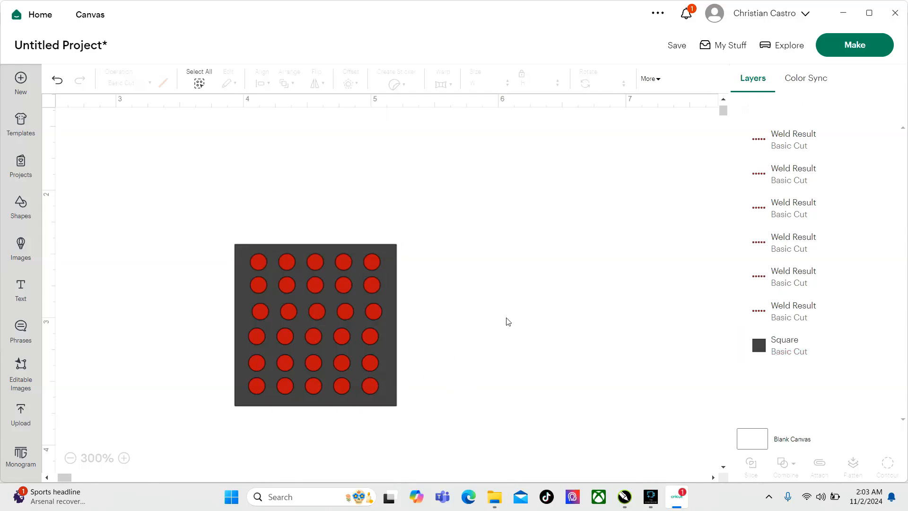
Subtract all six circle rows from the backing square and shift the resulting perforated square slightly up and right.
left_click_drag(171, 213, 466, 438)
left_click(786, 464)
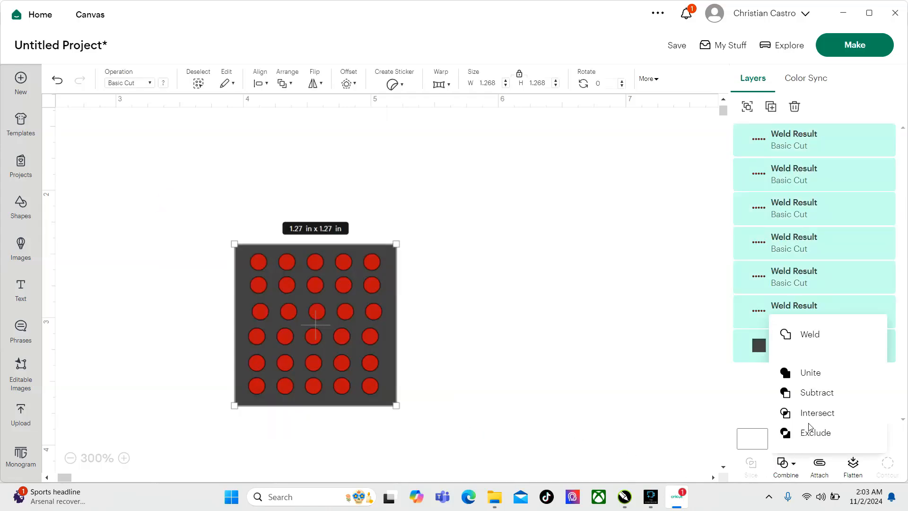
left_click(809, 399)
left_click(460, 333)
left_click_drag(340, 334, 319, 324)
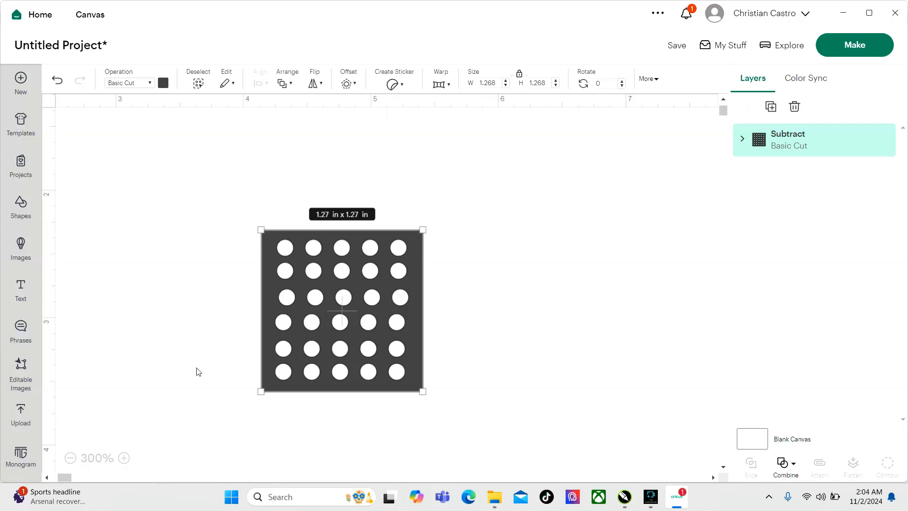
left_click(188, 316)
Move the perforated square farther right and down on the canvas.
left_click(70, 458)
left_click(70, 457)
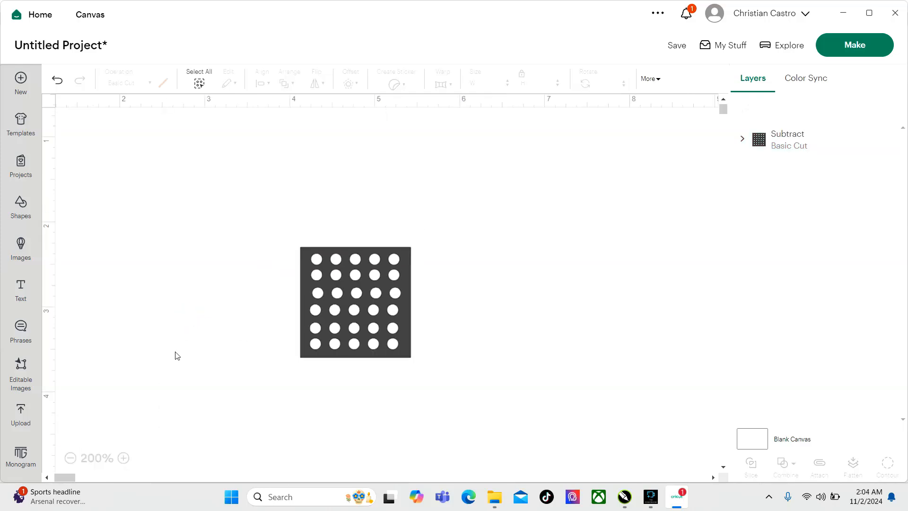
left_click_drag(355, 299, 370, 300)
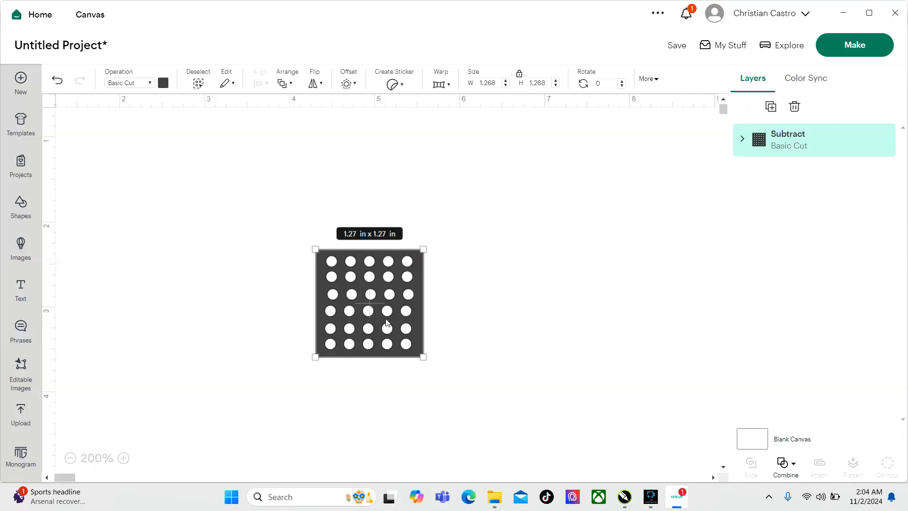
left_click(70, 459)
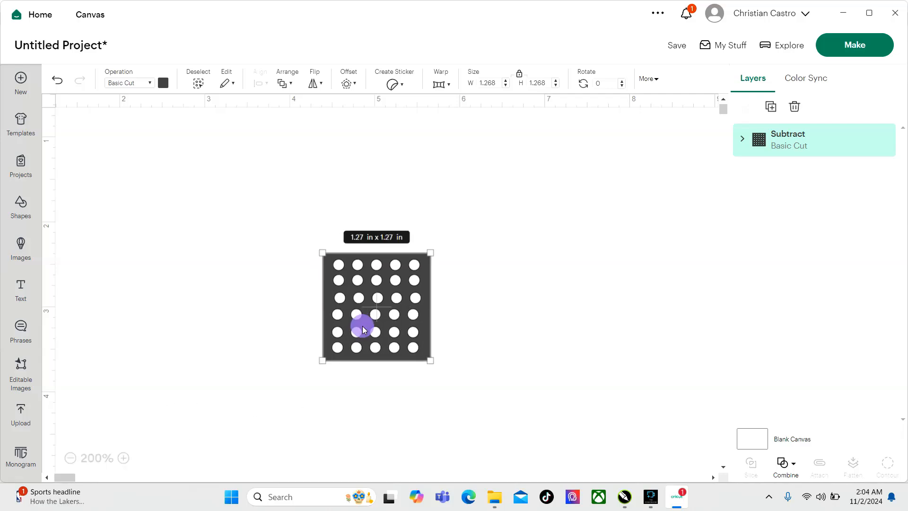
left_click(70, 459)
left_click(70, 458)
left_click(70, 459)
left_click(70, 459)
left_click_drag(219, 219, 272, 258)
left_click(70, 457)
left_click(70, 458)
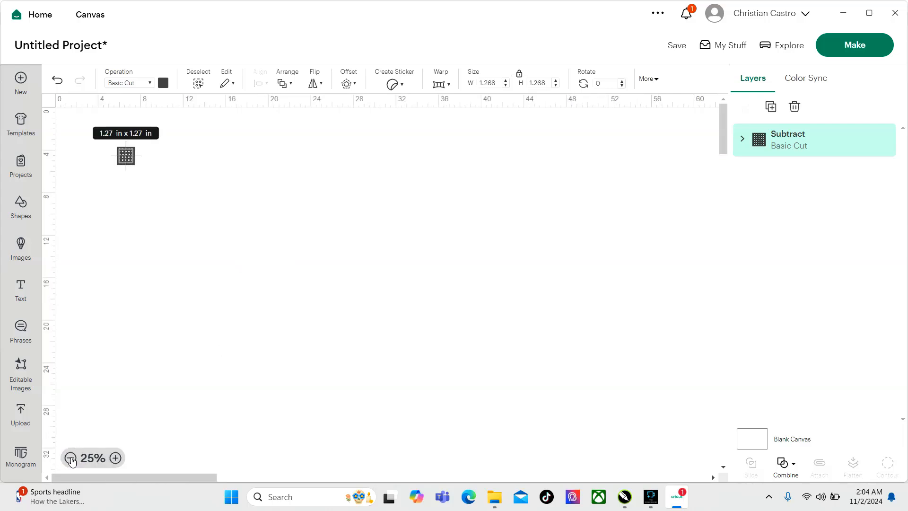
Shift the perforated square horizontally to about X 6.41, Y 3.97 on the canvas.
left_click(115, 457)
left_click(117, 458)
left_click(117, 457)
left_click(119, 458)
left_click(119, 458)
left_click(119, 458)
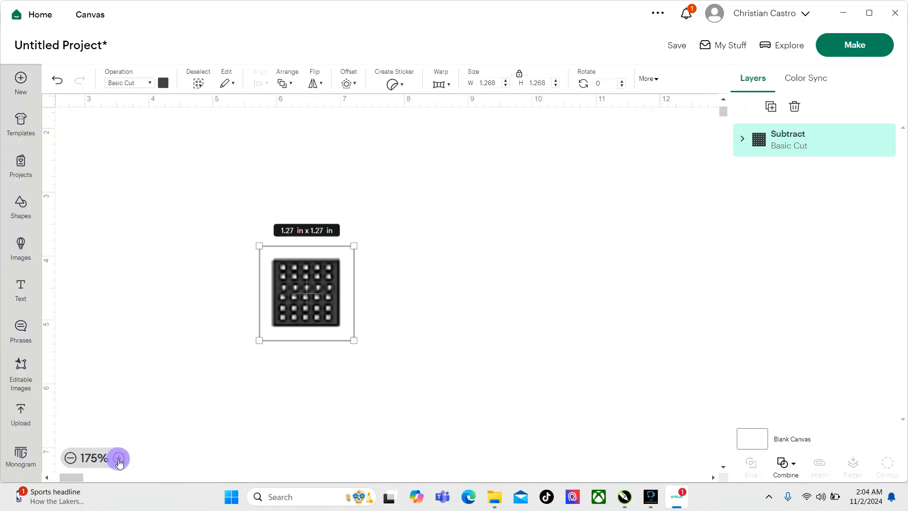
left_click(122, 458)
left_click(122, 457)
left_click(407, 262)
left_click_drag(299, 304, 343, 306)
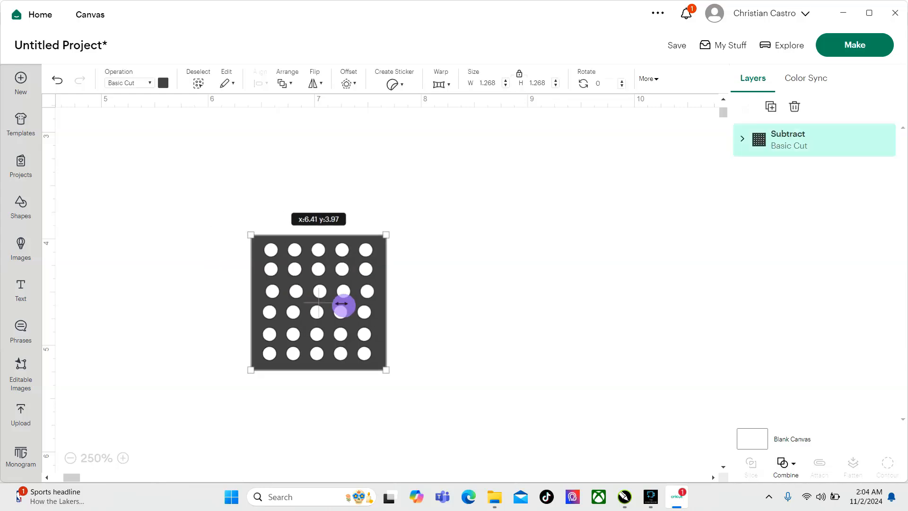
Send the template to mat preparation without saving the project, and place it in the mat's upper-left cutting corner.
left_click(871, 37)
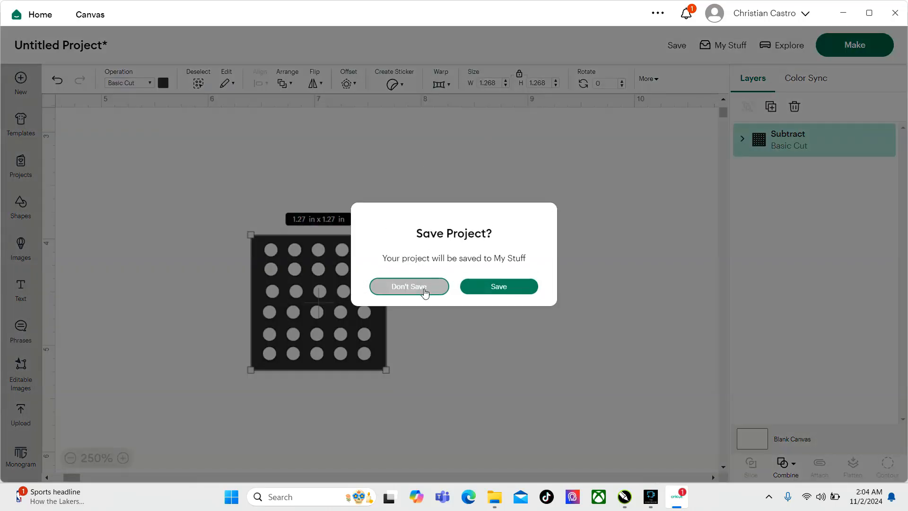
left_click(424, 290)
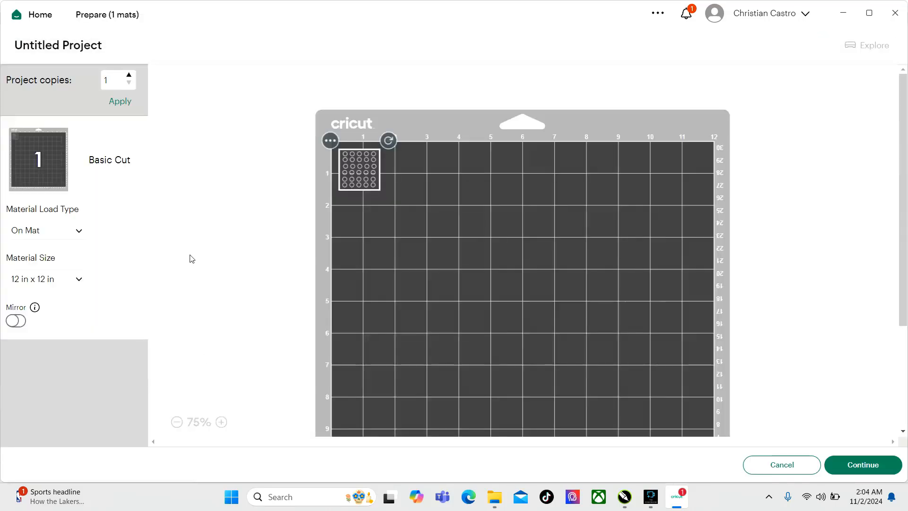
mouse_move(363, 176)
left_mouse_down()
mouse_move(385, 228)
mouse_move(395, 201)
mouse_move(361, 169)
left_mouse_up()
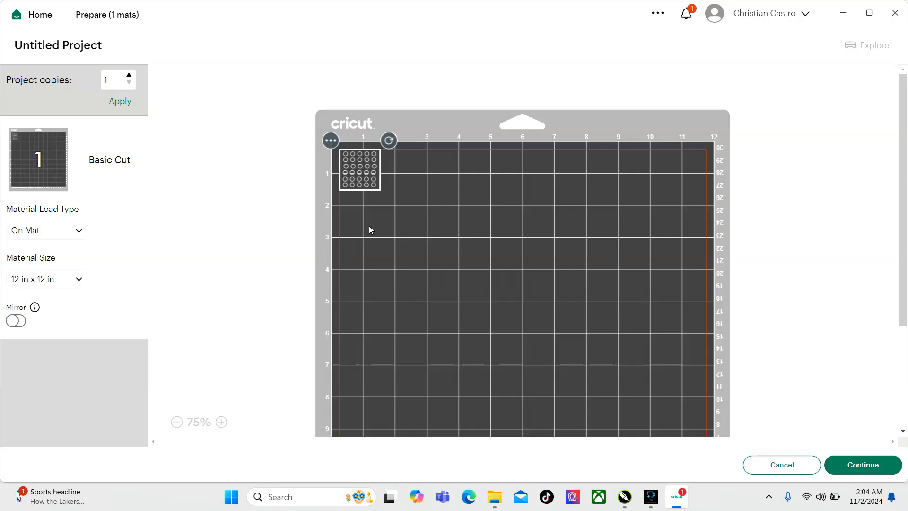
left_click(302, 245)
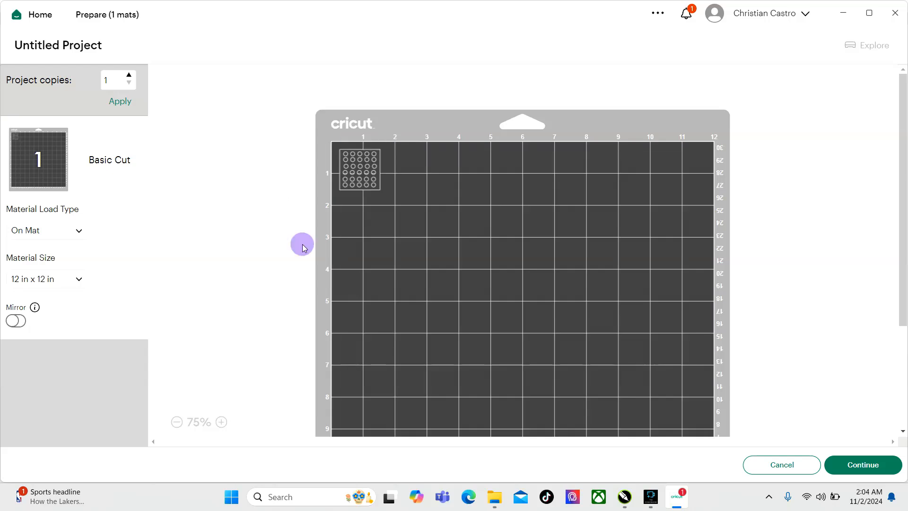
Move the template diagonally inward on the mat to about 1 in from its top and left edges.
left_click(367, 176)
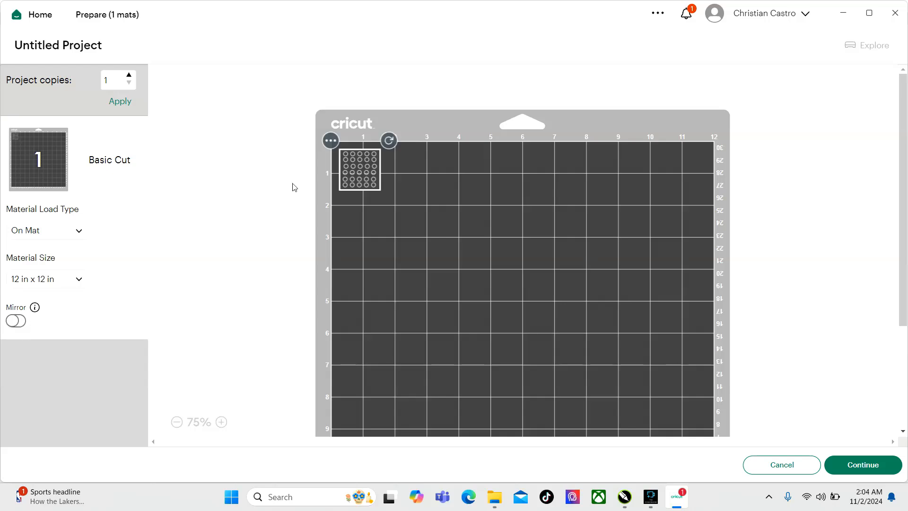
left_click_drag(367, 175, 389, 197)
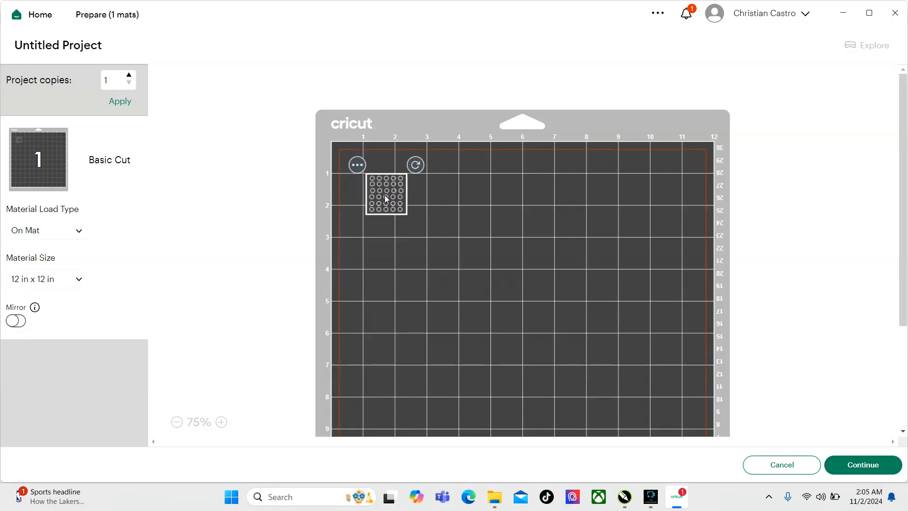
left_click(357, 206)
left_click(391, 196)
Switch Mirror on for the mat to check its effect on the template and switch it back off.
left_click(15, 321)
left_click(320, 239)
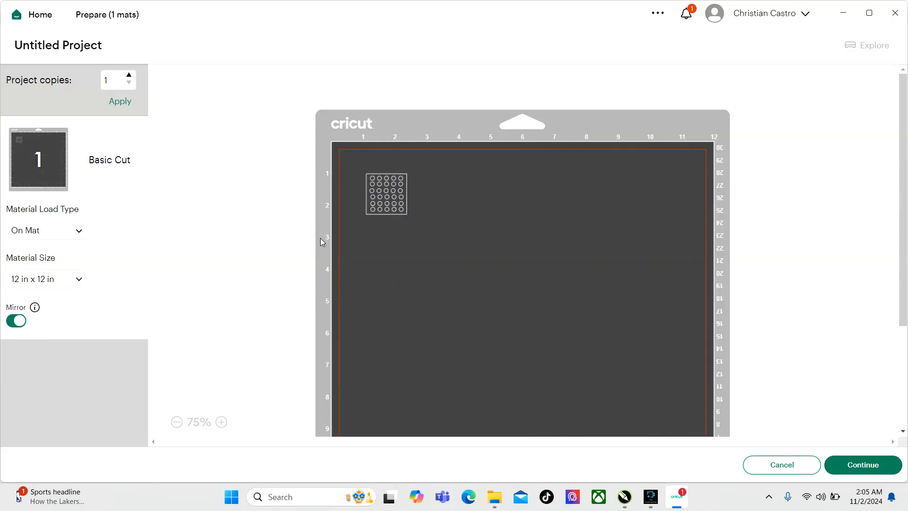
left_click(18, 321)
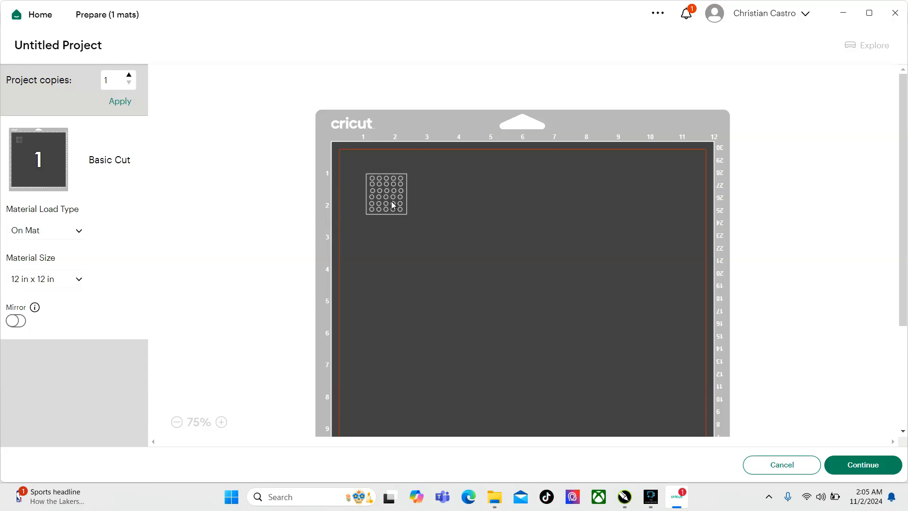
Return the template to the upper-left corner of the mat's cutting area and deselect it.
left_click_drag(390, 198, 379, 188)
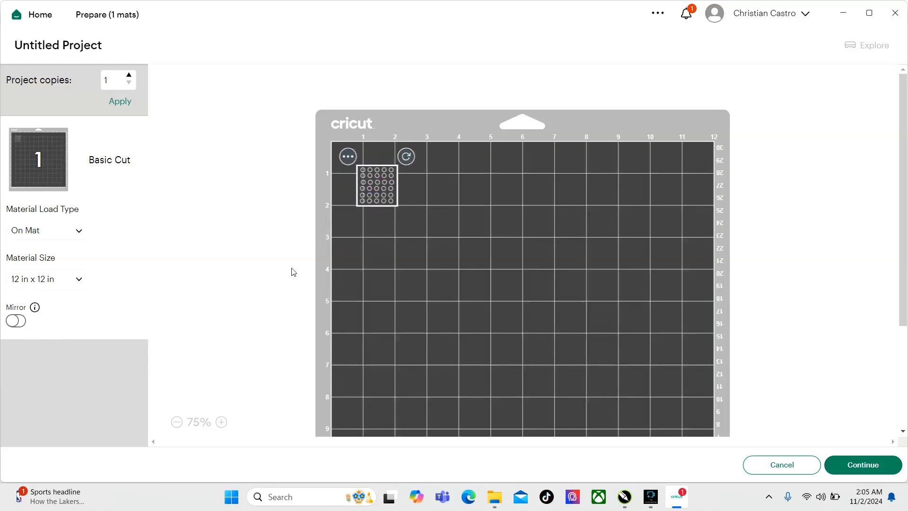
left_click_drag(373, 194, 355, 178)
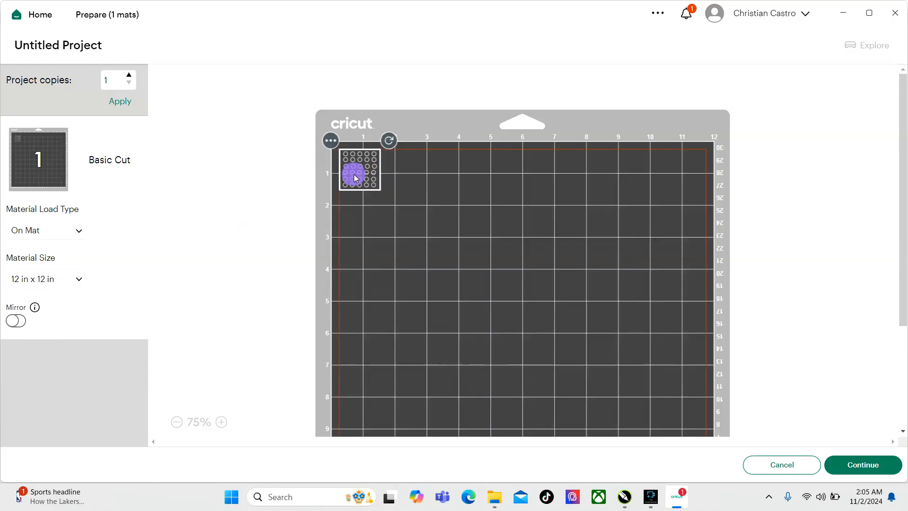
left_click(276, 177)
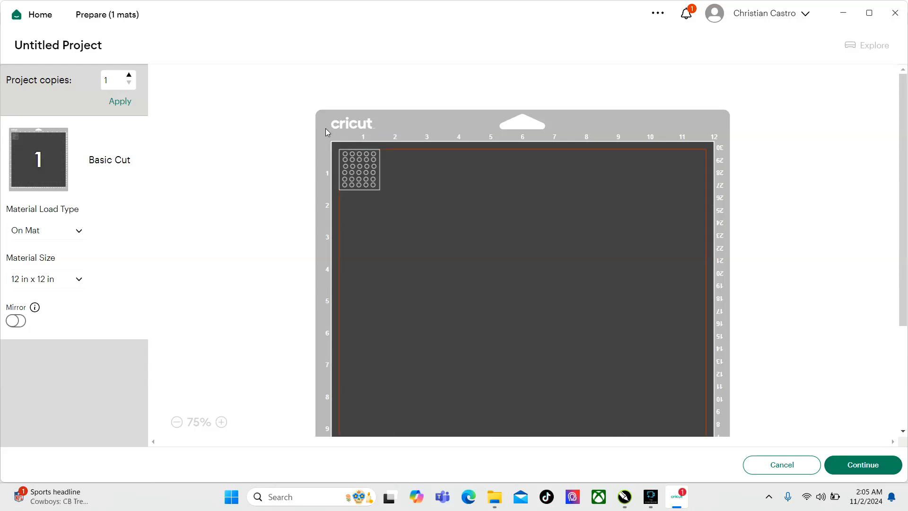